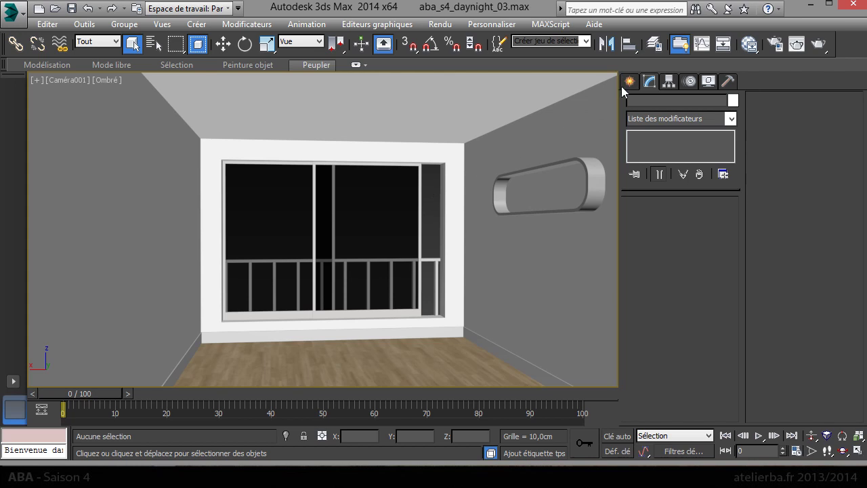
Start a Daylight system in the room, accepting the recommended mr photographic exposure control and the mr Physical Sky environment map
left_click(732, 102)
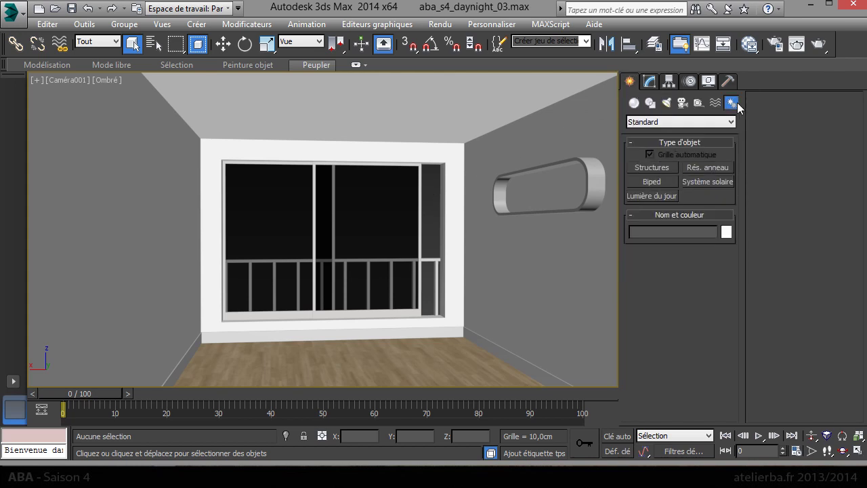
left_click(661, 194)
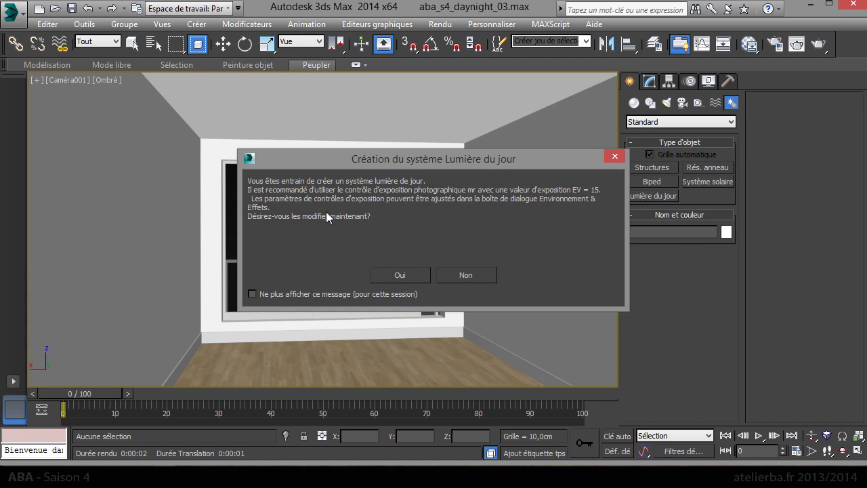
left_click(393, 274)
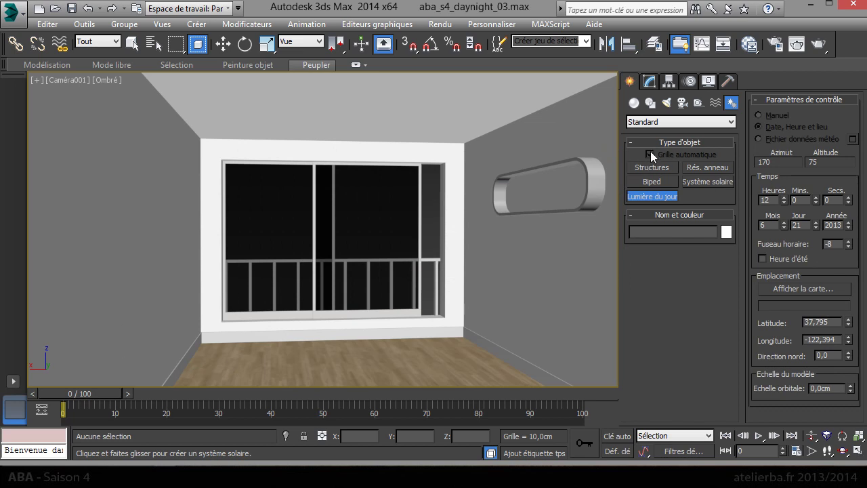
left_click(88, 354)
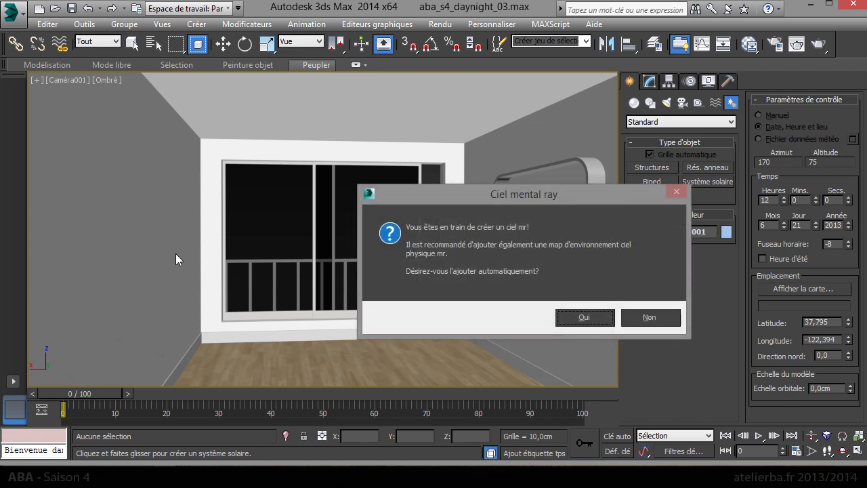
left_click(599, 317)
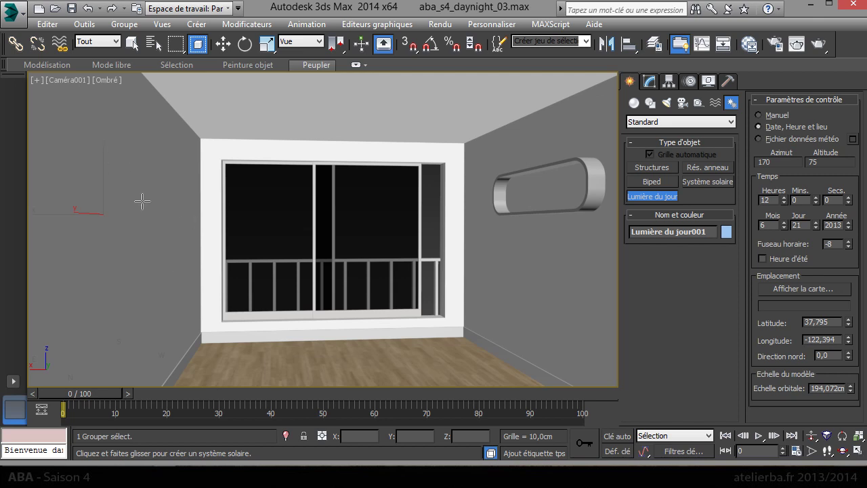
right_click(143, 201)
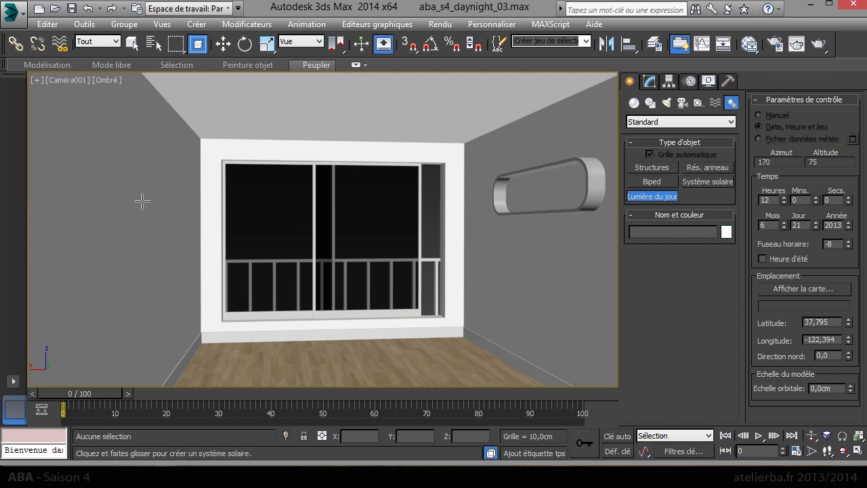
Show the camera view in wireframe and place the Daylight system beside the balcony window, with an orbital scale of about 165 cm
key("F3")
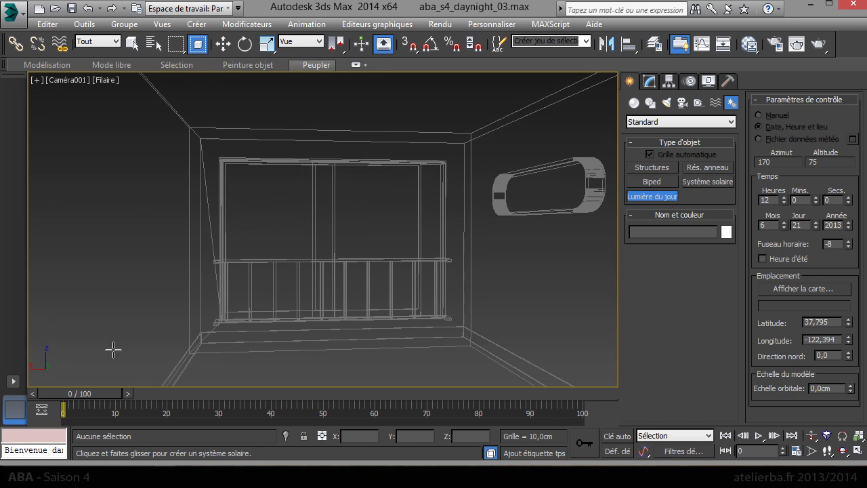
left_click_drag(100, 349, 89, 333)
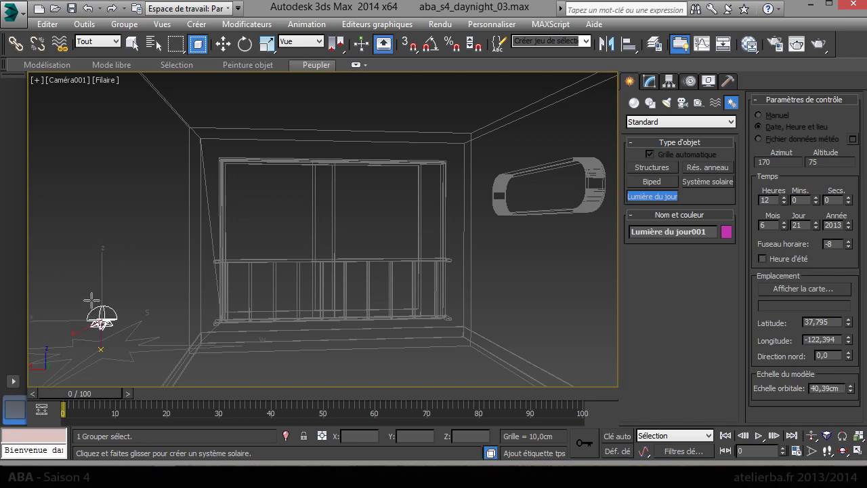
left_click(223, 298)
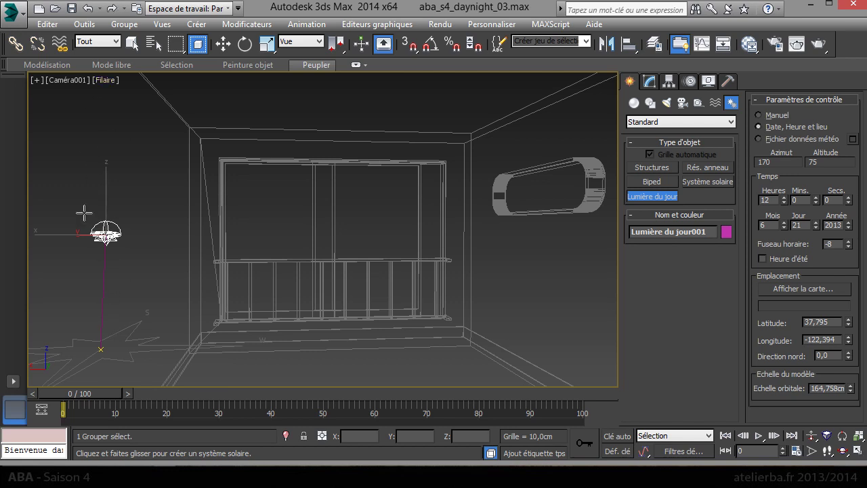
right_click(133, 173)
left_click(148, 176)
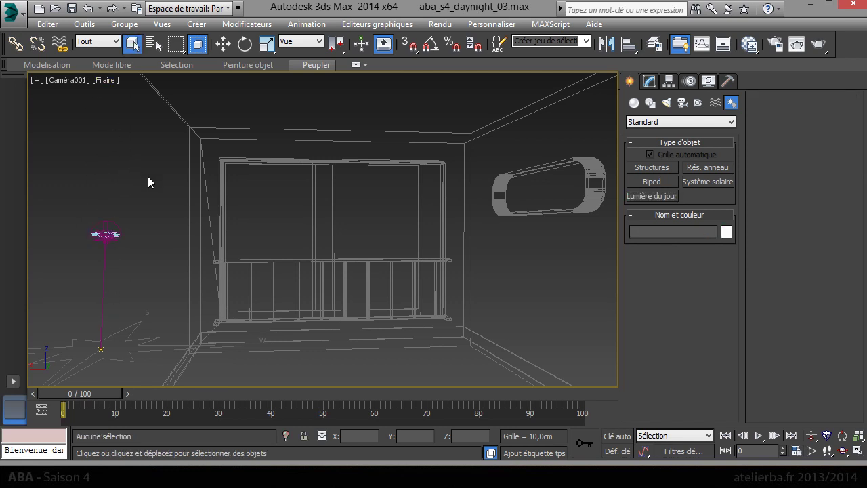
Select the daylight assembly and set the camera view's shading to Realistic (Réaliste)
left_click(103, 231)
left_click(106, 80)
left_click(139, 92)
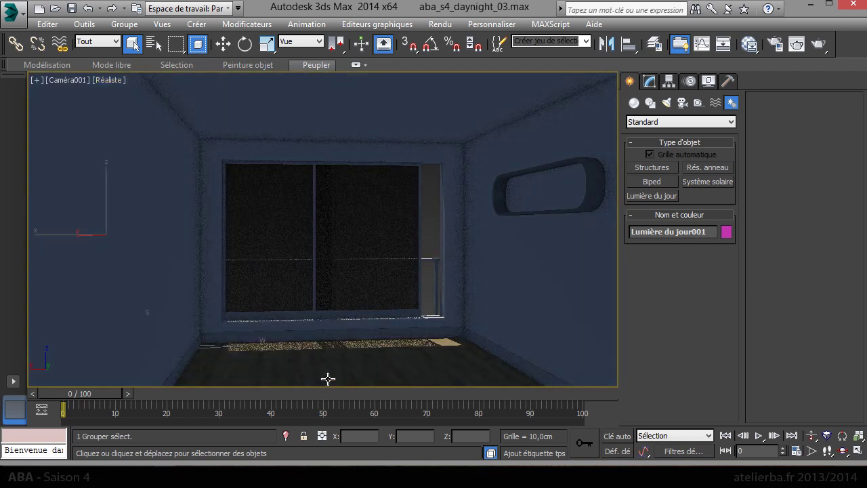
Set the daylight's time to 9 hours and its north direction to 46
left_click(649, 81)
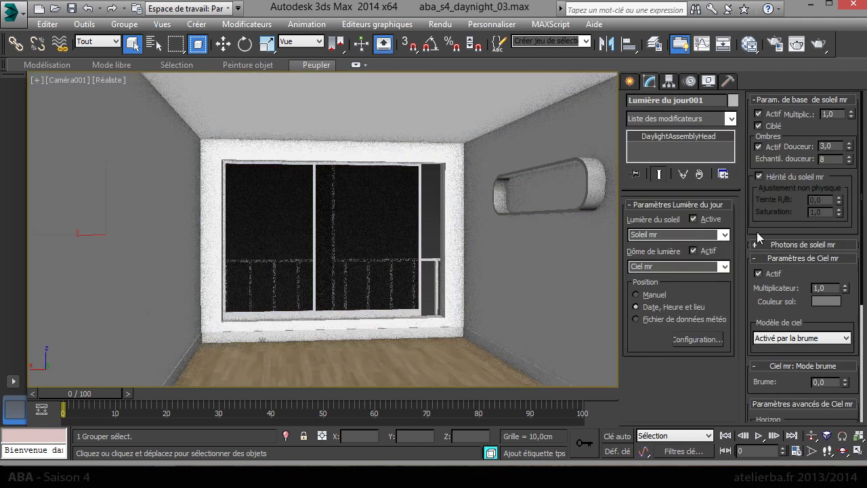
left_click(709, 82)
left_click(690, 81)
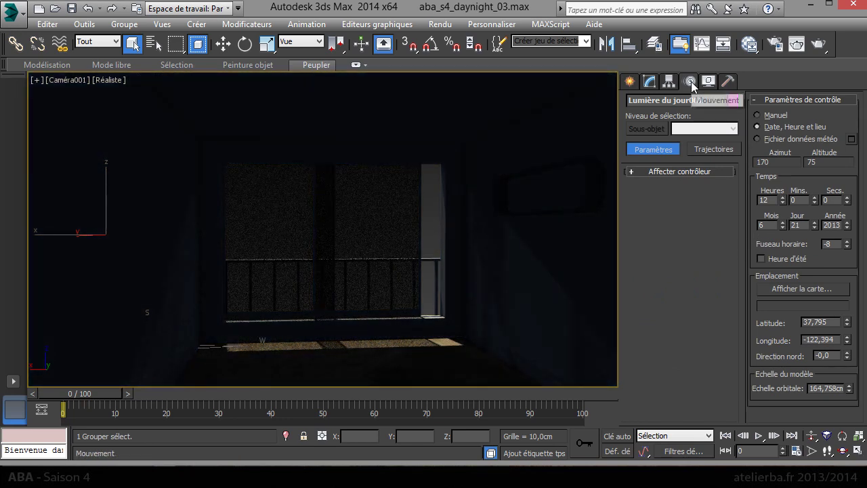
left_click(784, 203)
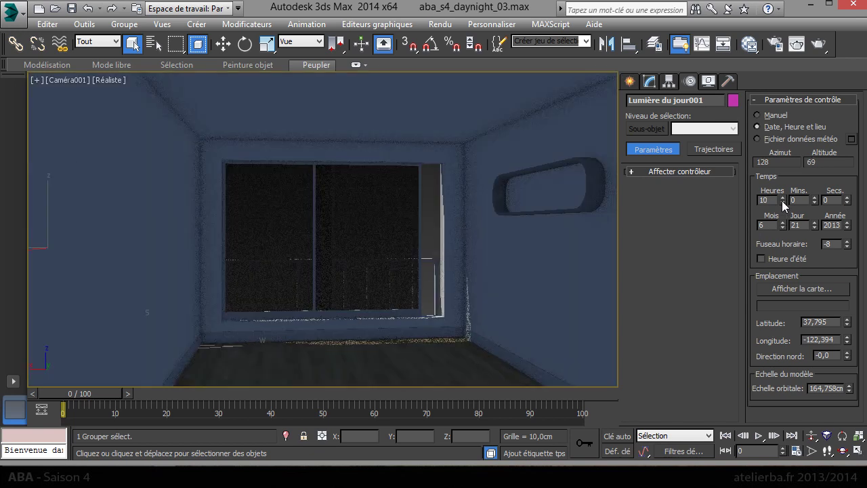
left_click_drag(848, 358, 847, 339)
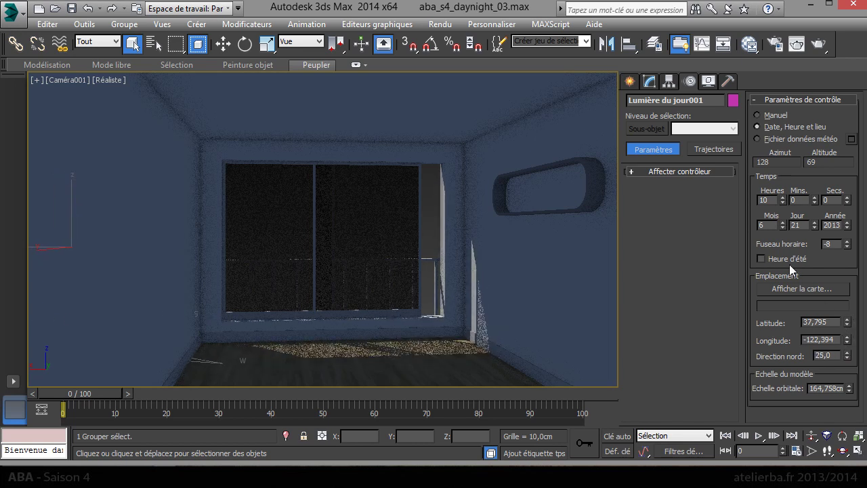
left_click(784, 202)
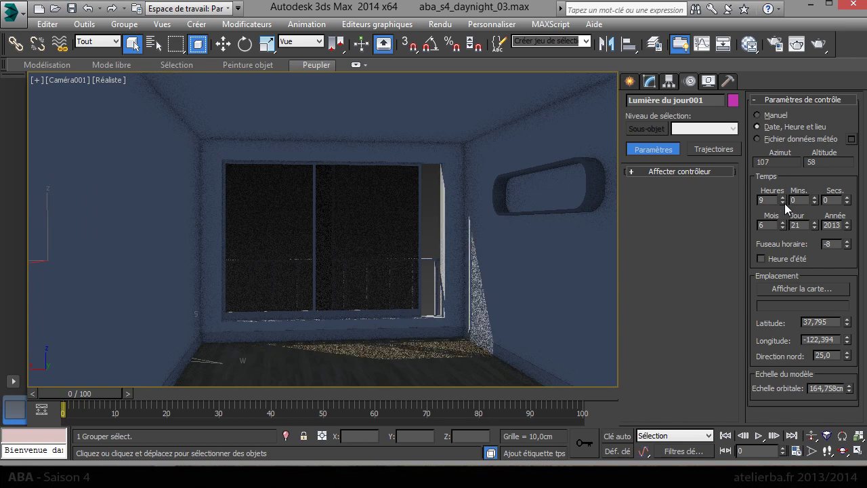
left_click_drag(847, 360, 849, 339)
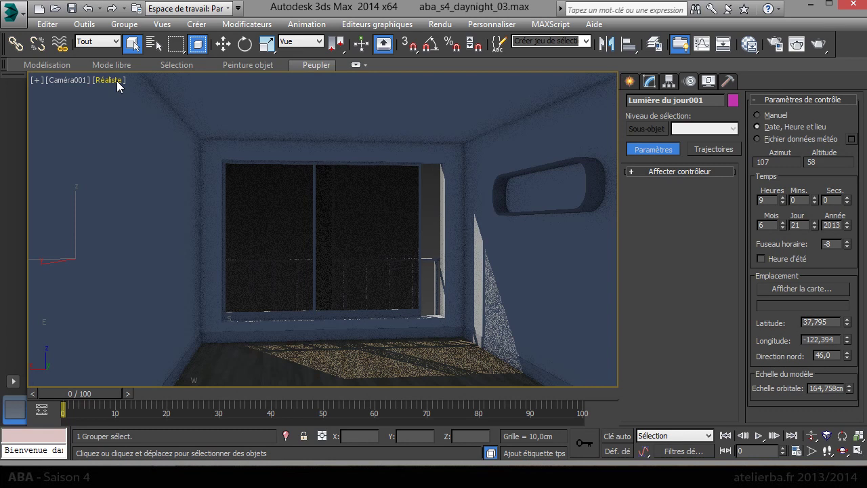
Use the environment background in the camera viewport and show the scene in wireframe (Filaire)
left_click(110, 80)
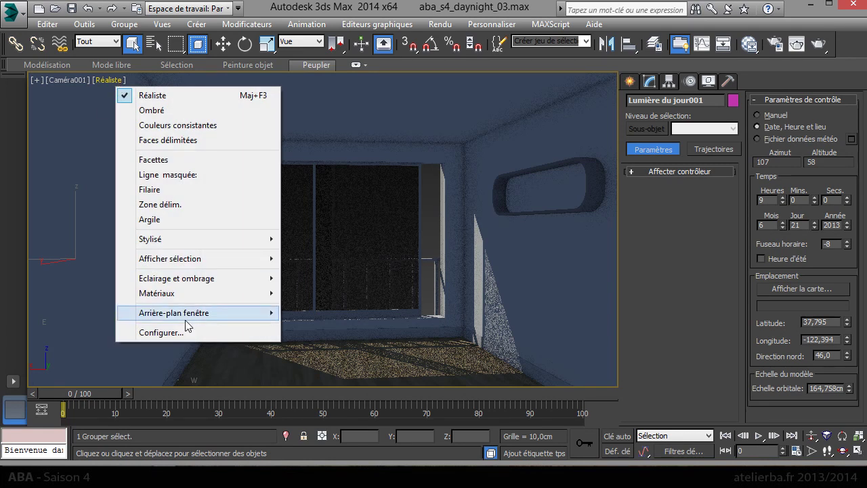
mouse_move(187, 315)
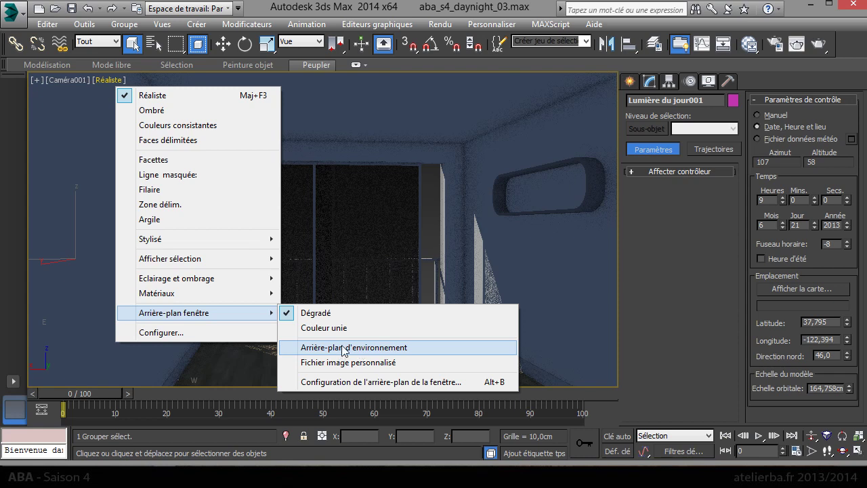
left_click(390, 348)
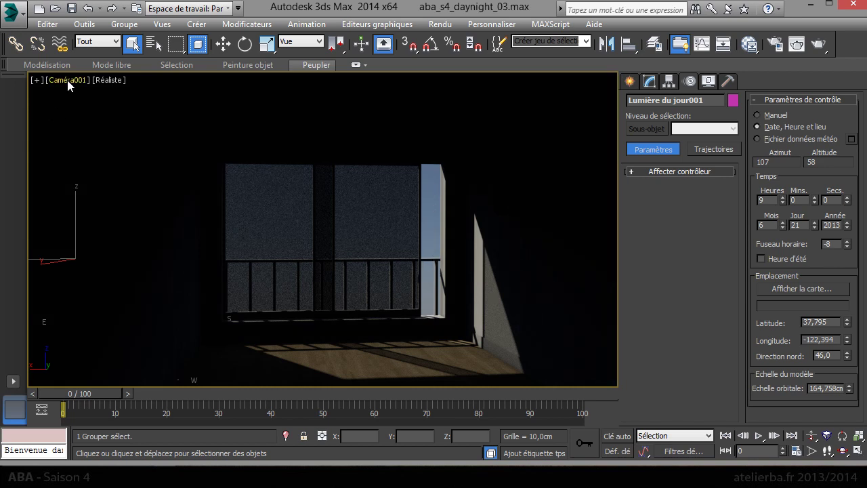
left_click(107, 80)
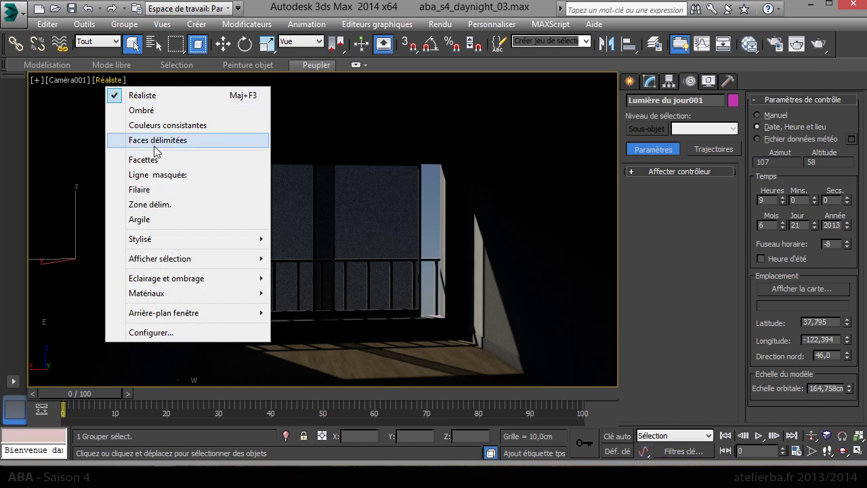
left_click(157, 192)
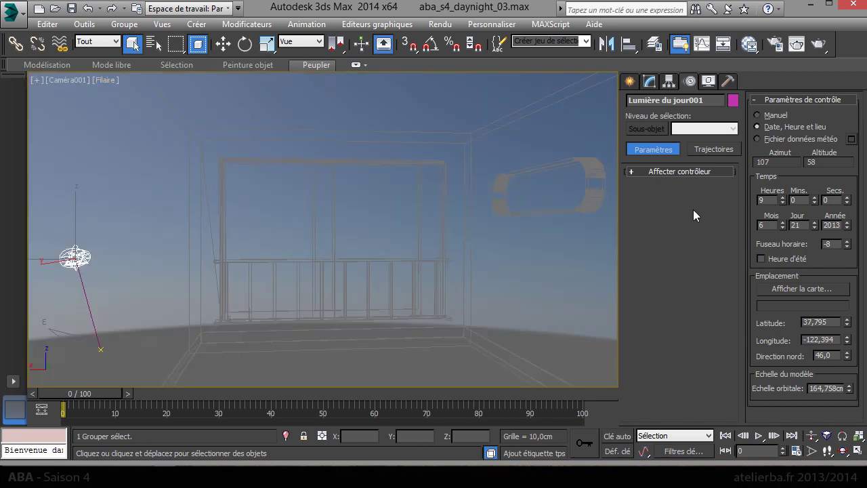
Set the mr Sun's shadow softness (Douceur) to 1,0
left_click(668, 82)
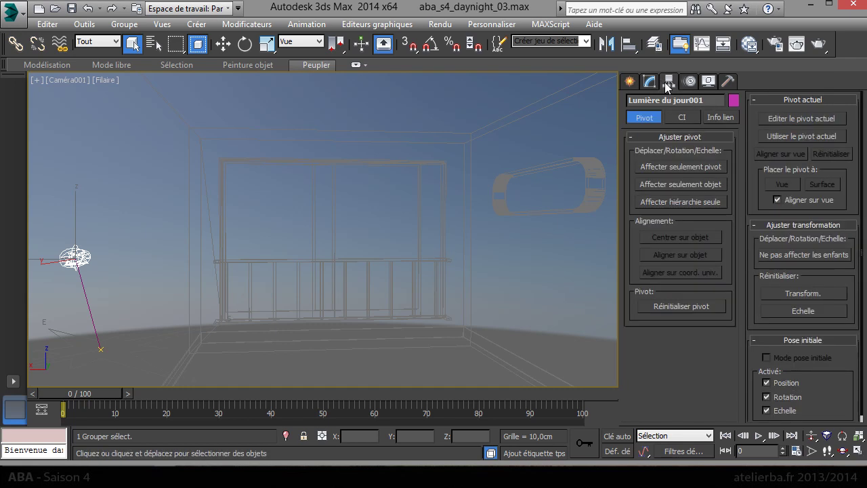
left_click(631, 81)
left_click(641, 83)
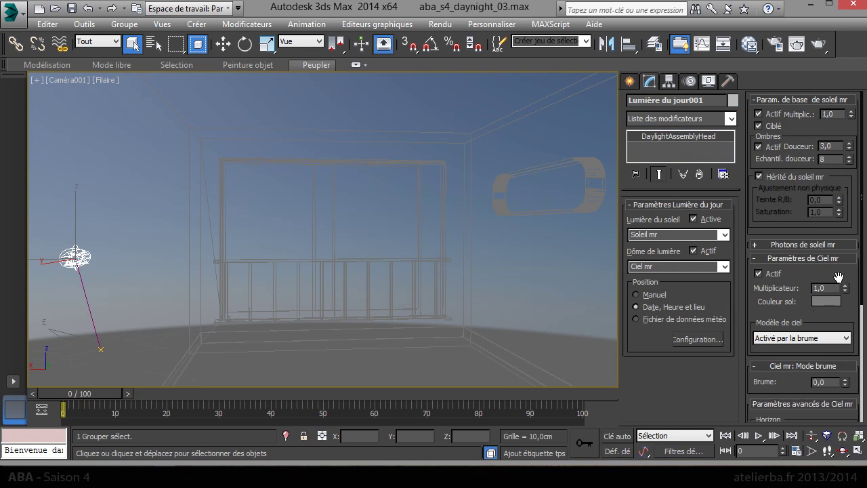
scroll(838, 332, "down", 1)
scroll(837, 332, "up", 1)
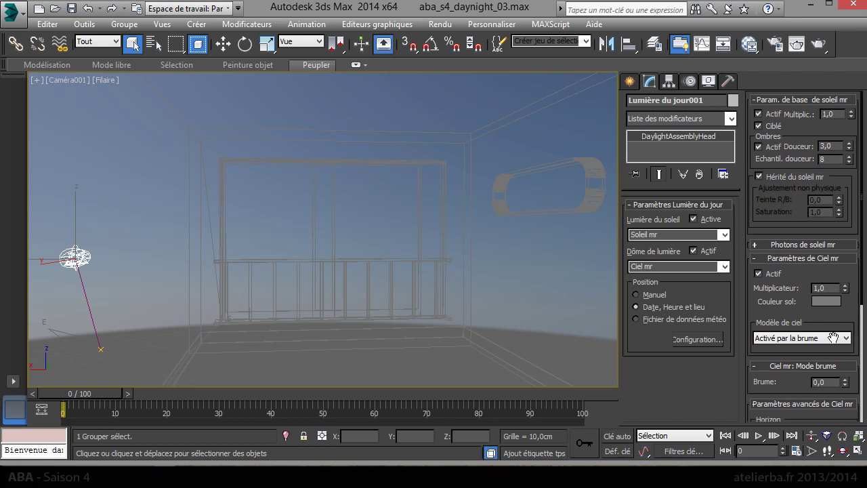
double_click(839, 146)
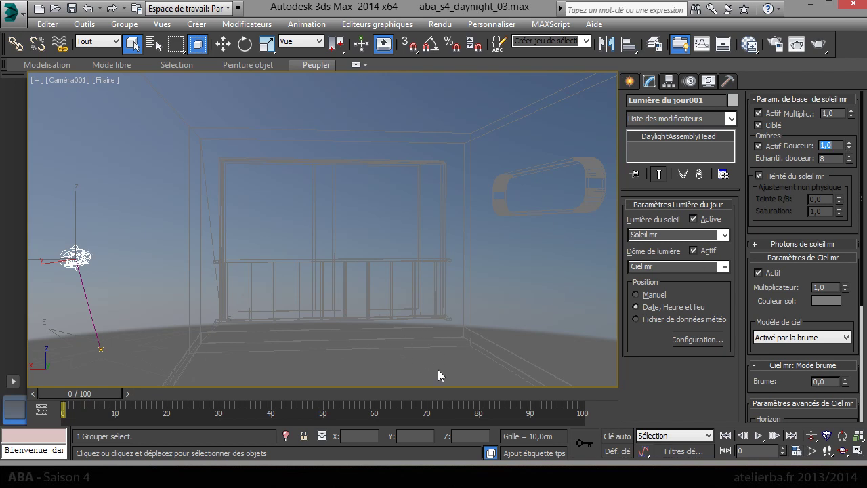
Return the viewport to Realistic shading and set the mr Sun's shadow softness to 3
left_click(105, 80)
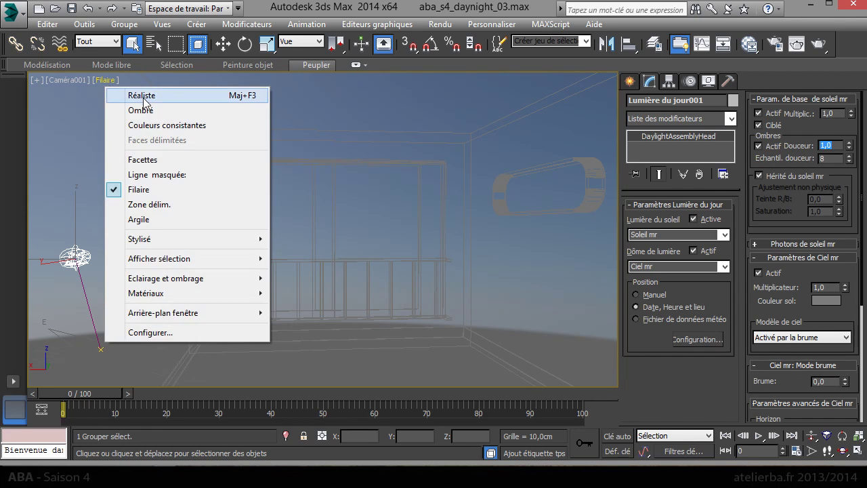
left_click(138, 91)
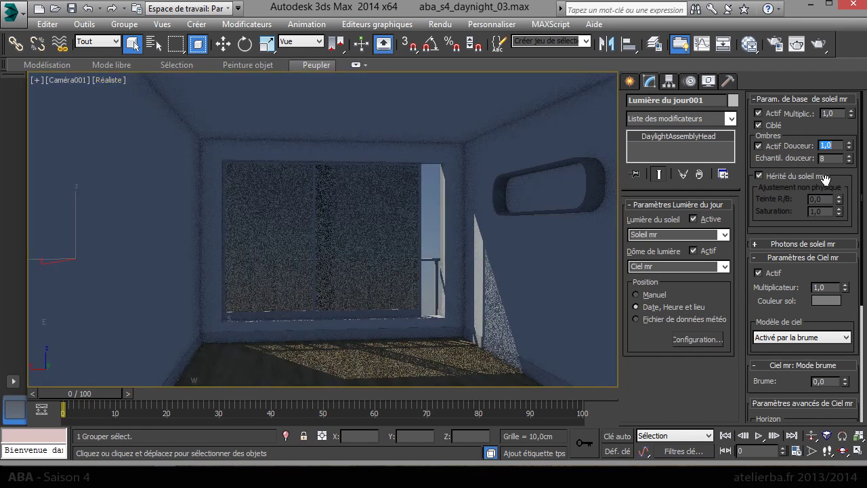
type("3")
key("Return")
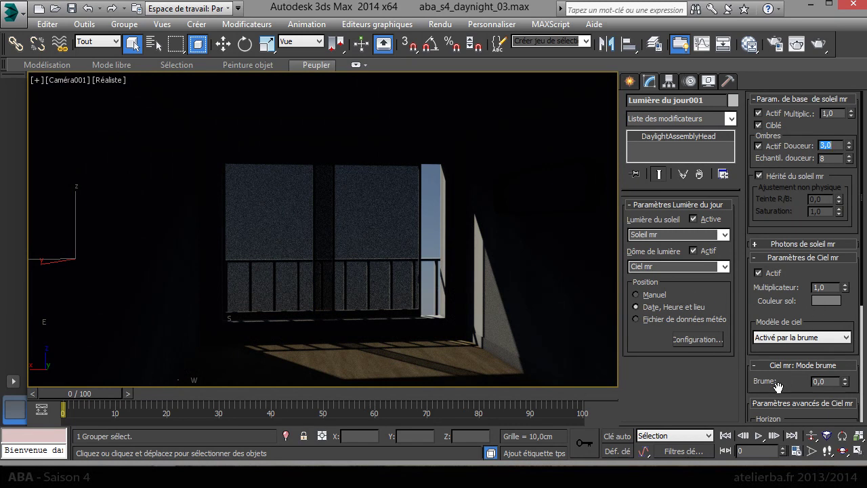
Set the horizon height (Hauteur) in the advanced mr Sky parameters to -2
left_click_drag(775, 382, 783, 284)
right_click(845, 329)
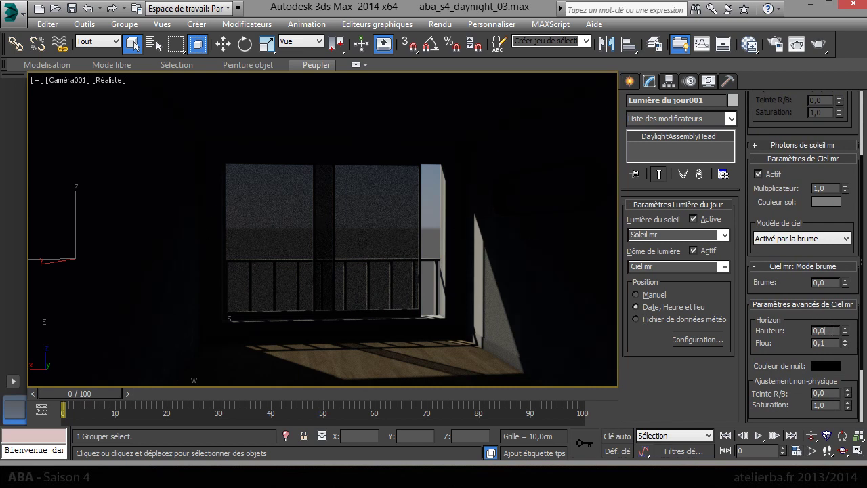
type("-2")
key("Return")
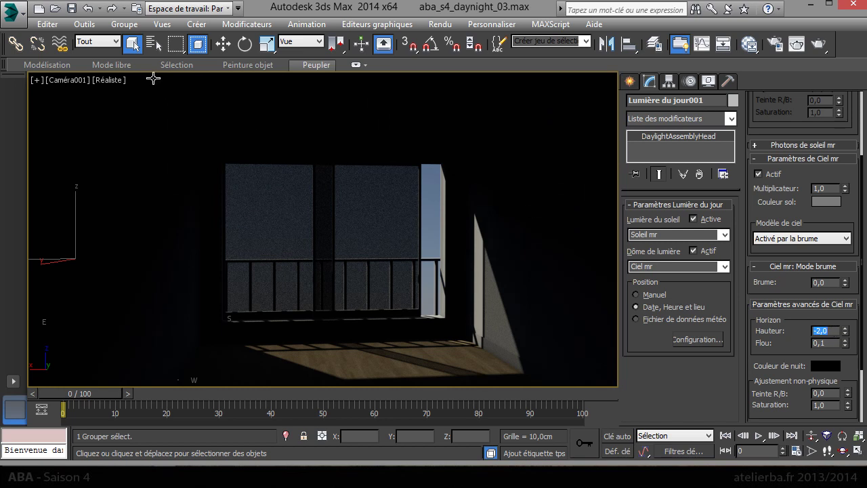
Show the scene in wireframe (Filaire), inspect the room and sun from outside in perspective, and return to the camera view
left_click(120, 81)
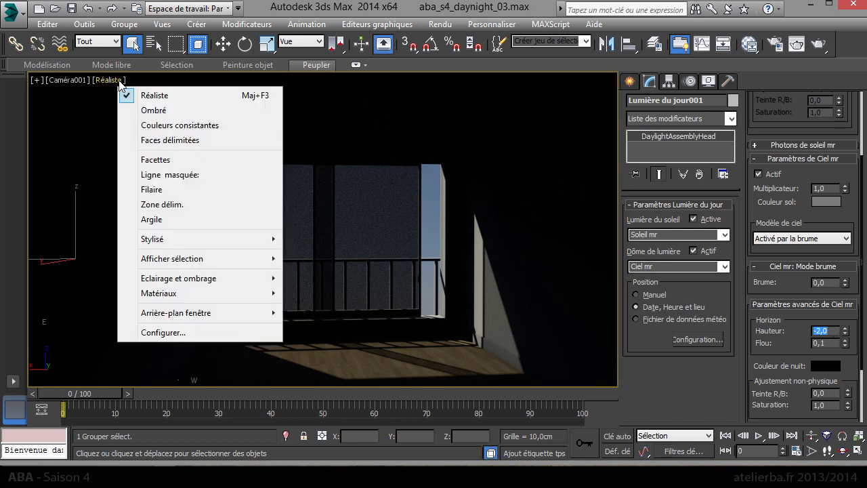
left_click(160, 190)
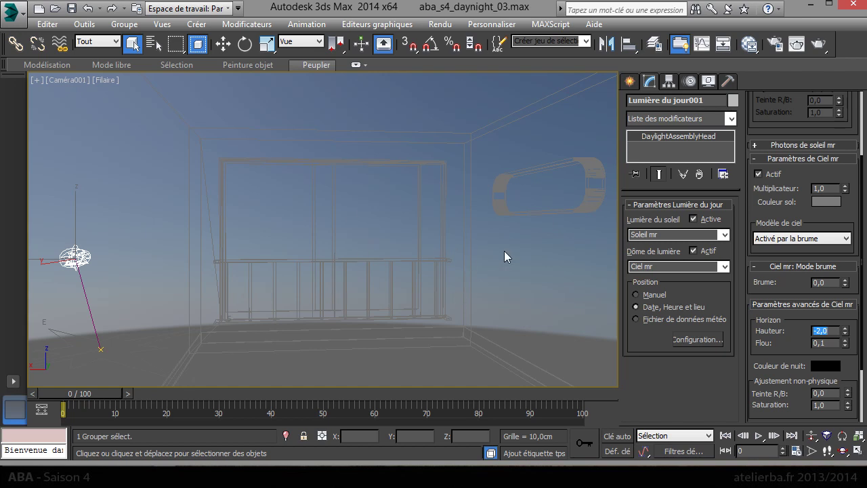
left_click(630, 81)
left_click(74, 80)
left_click(130, 135)
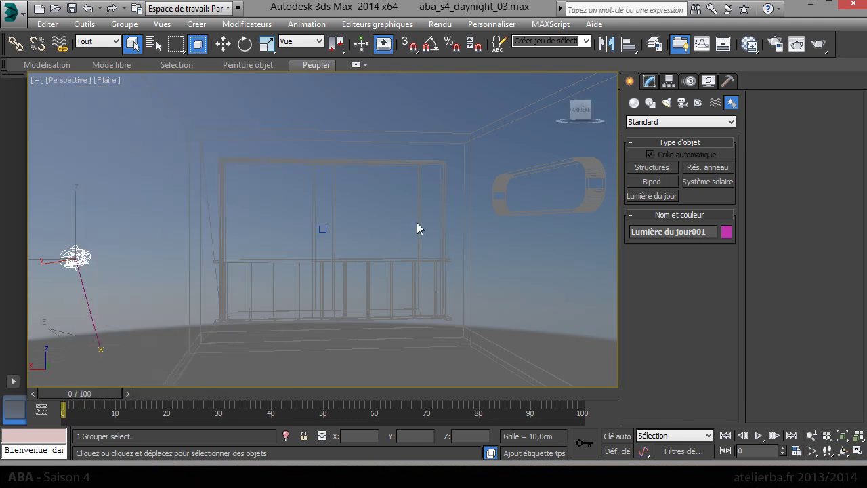
left_click_drag(580, 112, 132, 246)
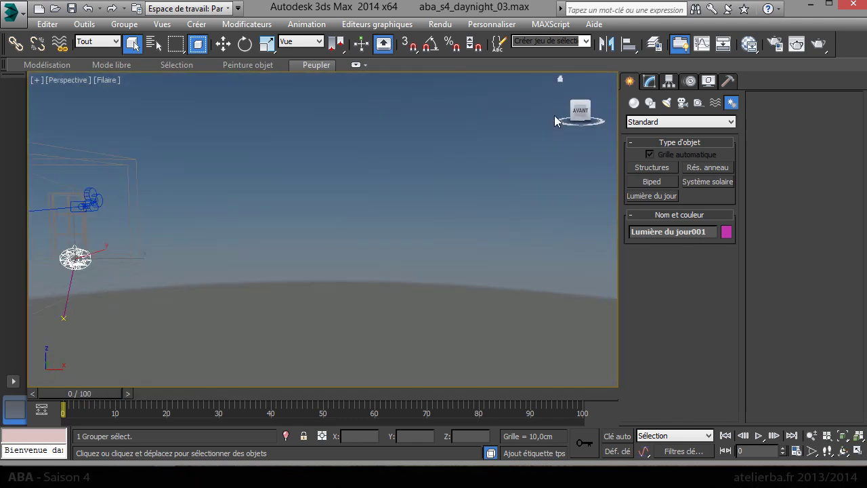
middle_click_drag(106, 259, 627, 273)
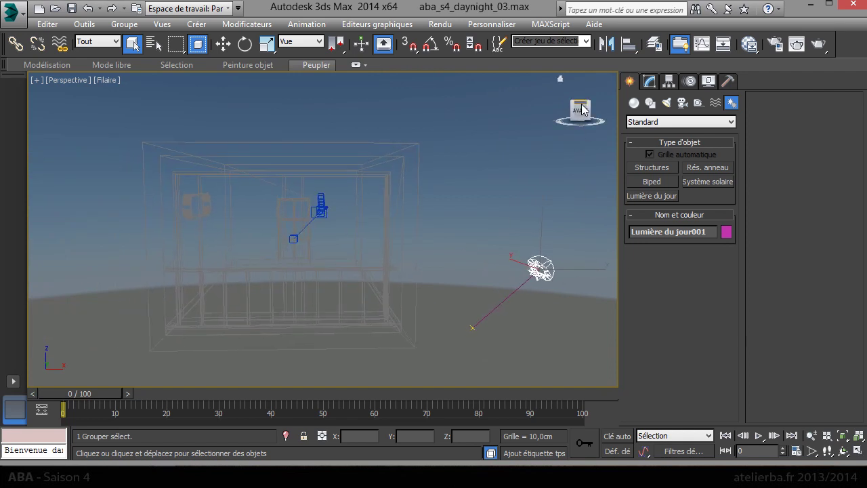
left_click_drag(583, 110, 605, 155)
key("c")
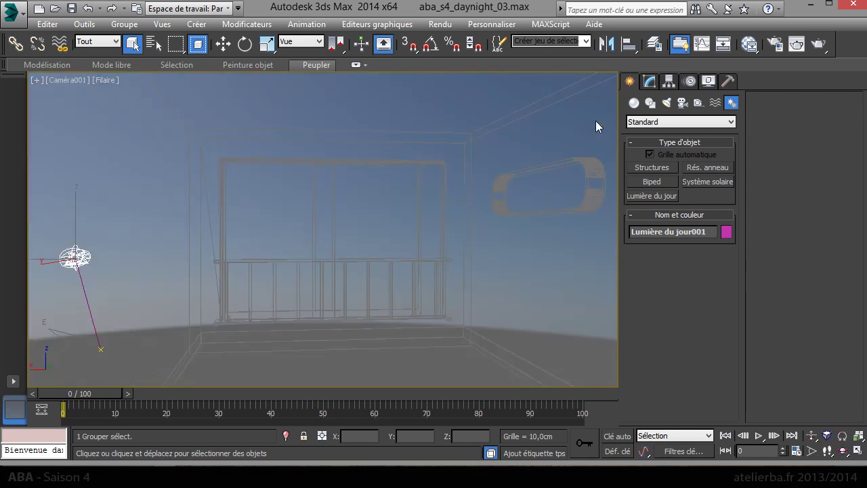
Review the environment map and the mr photographic exposure control settings
left_click(444, 25)
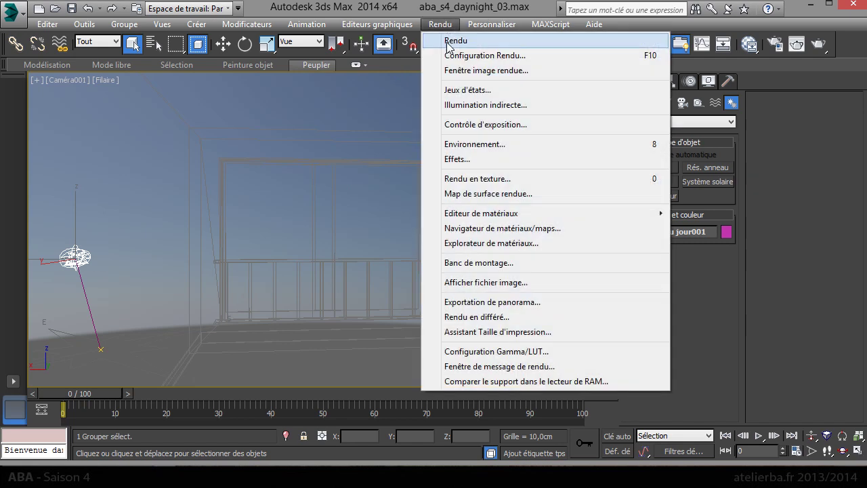
left_click(479, 143)
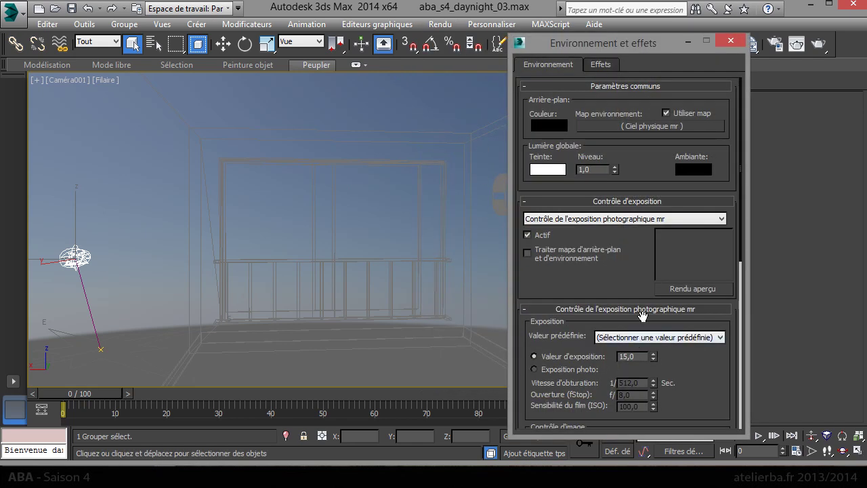
left_click_drag(709, 381, 745, 401)
left_click(736, 42)
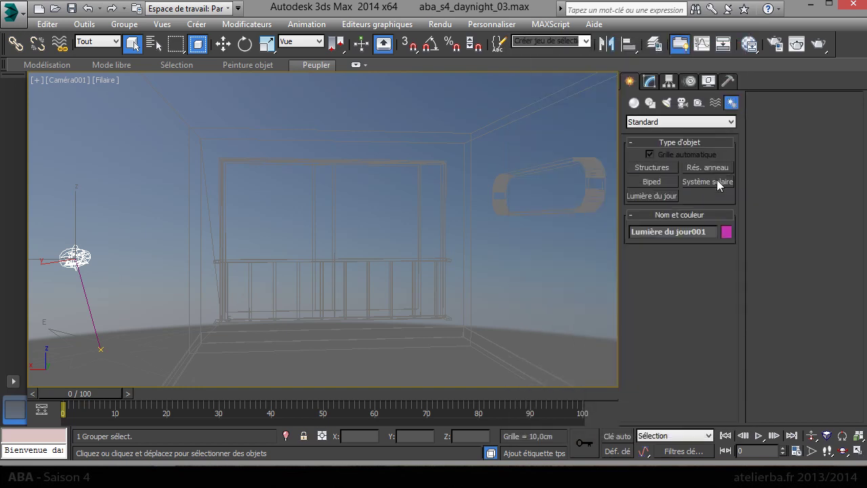
Return the camera viewport to Realistic (Réaliste) shading
left_click(72, 81)
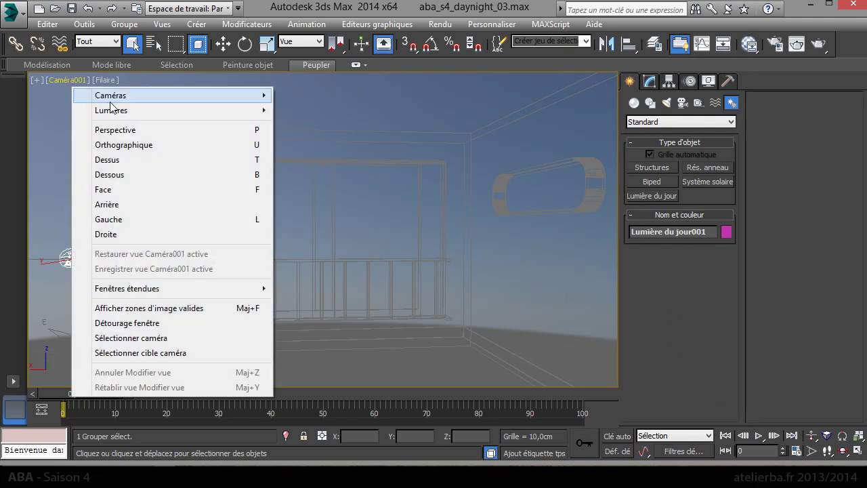
mouse_move(111, 101)
left_click(67, 81)
left_click(106, 80)
left_click(126, 95)
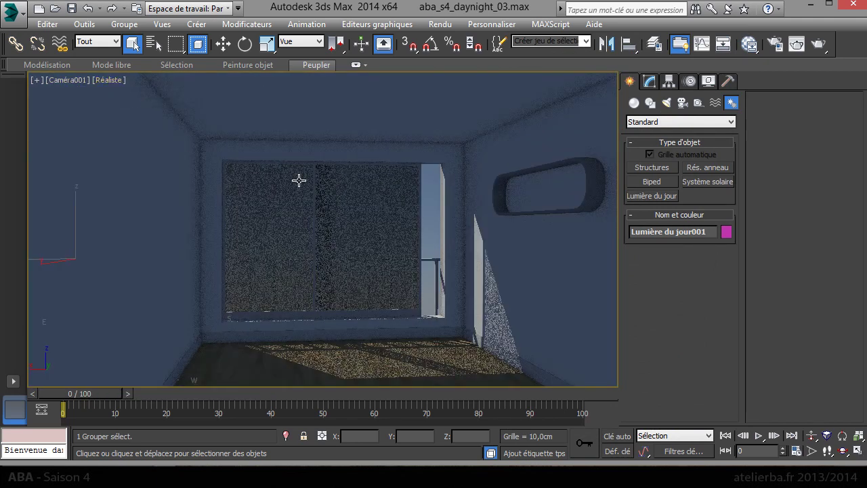
Render the camera view of the room
left_click(820, 43)
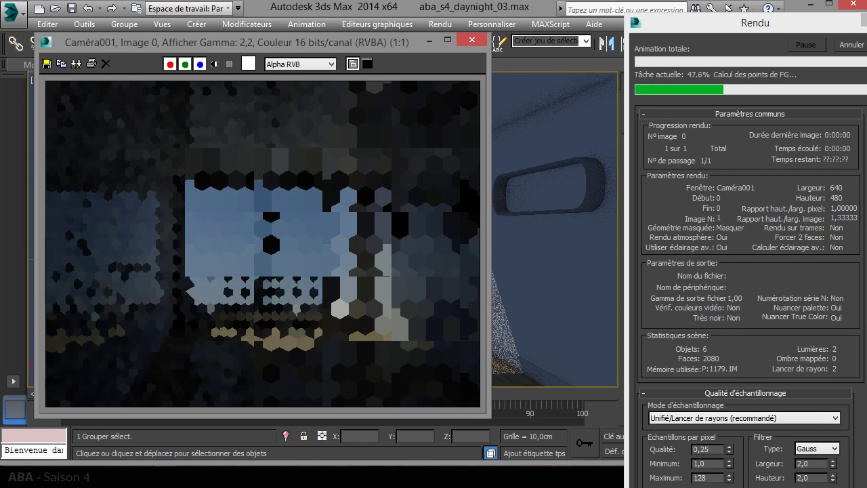
left_click_drag(642, 487, 643, 462)
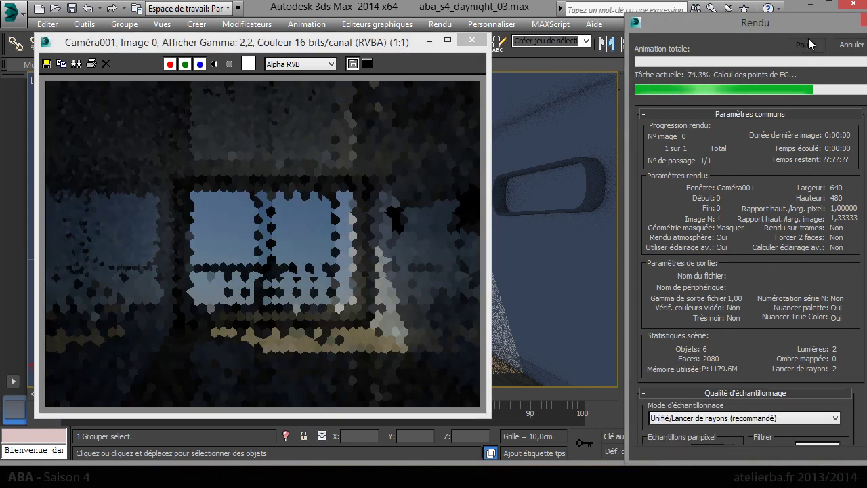
mouse_move(808, 19)
left_mouse_down()
mouse_move(789, 19)
mouse_move(798, 17)
left_mouse_up()
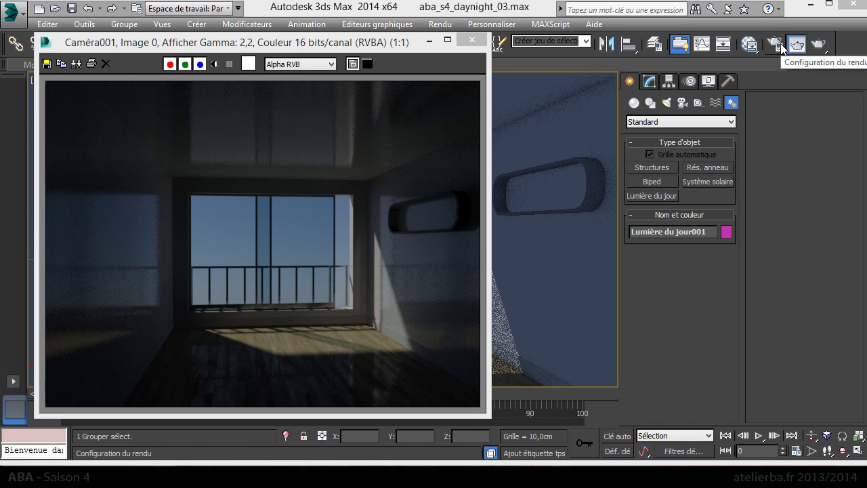
Set the render output size to the HDTV (vidéo) preset with a width of 800, and close the render windows
left_click(440, 24)
left_click(474, 56)
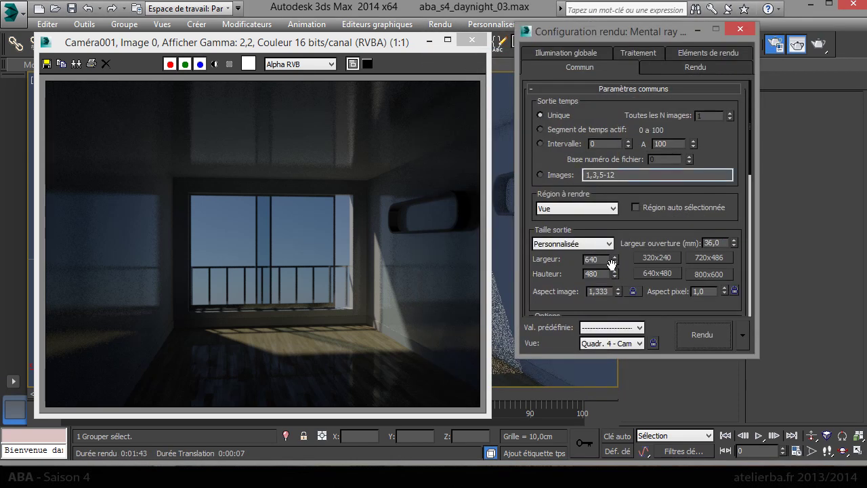
left_click(602, 244)
left_click(573, 469)
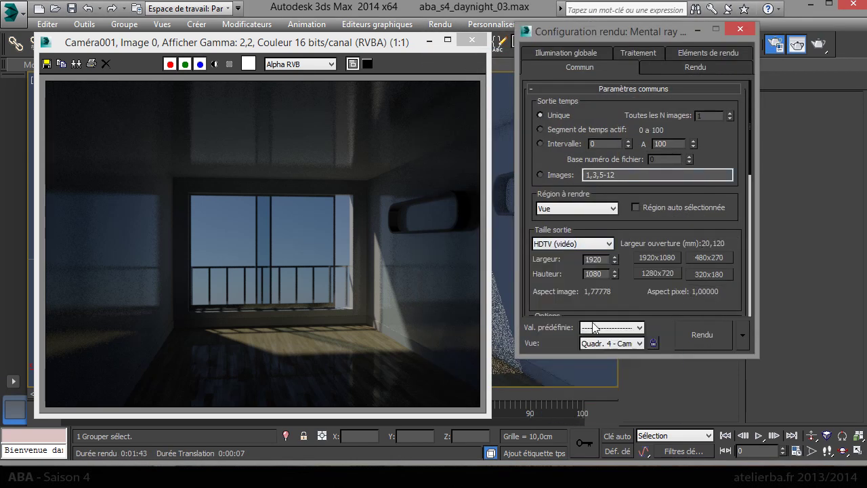
double_click(607, 261)
type("800")
key("Return")
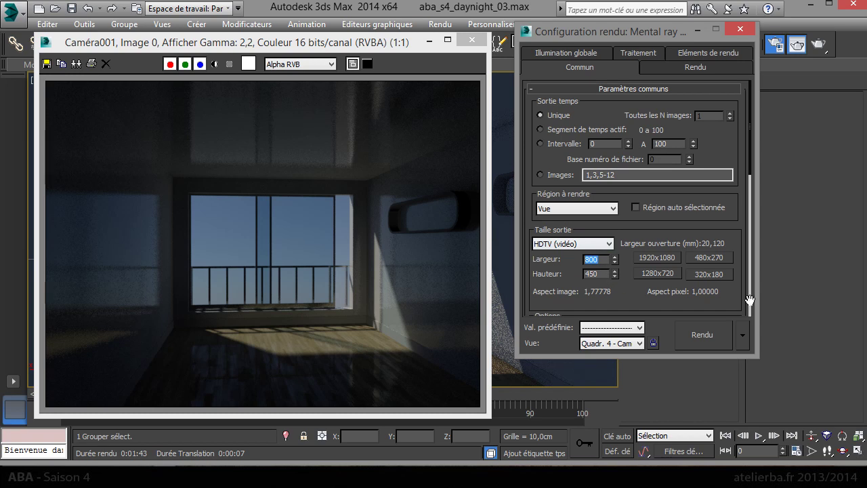
left_click(743, 31)
left_click(473, 40)
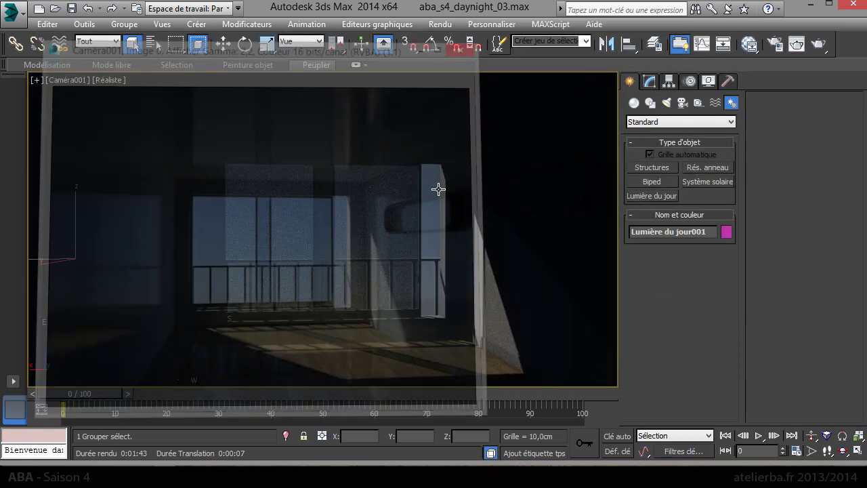
Display the safe frame (zones d'image valides) in the camera viewport and hide the modelling ribbon
left_click(72, 80)
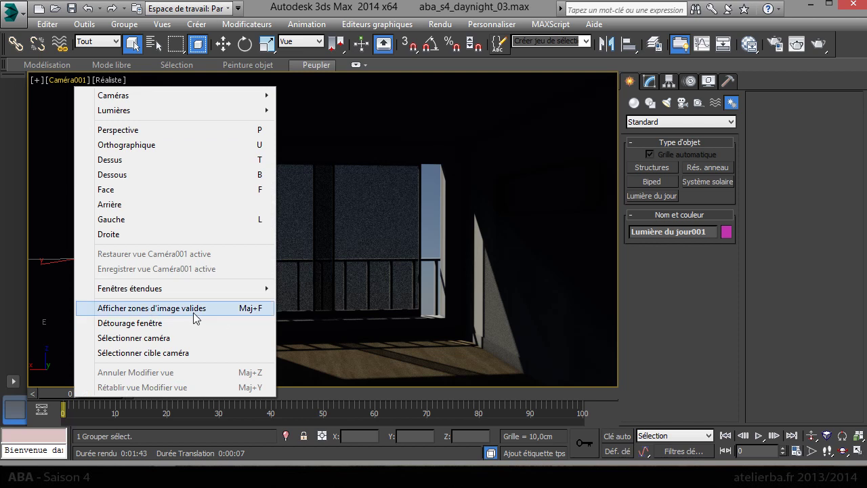
left_click(195, 315)
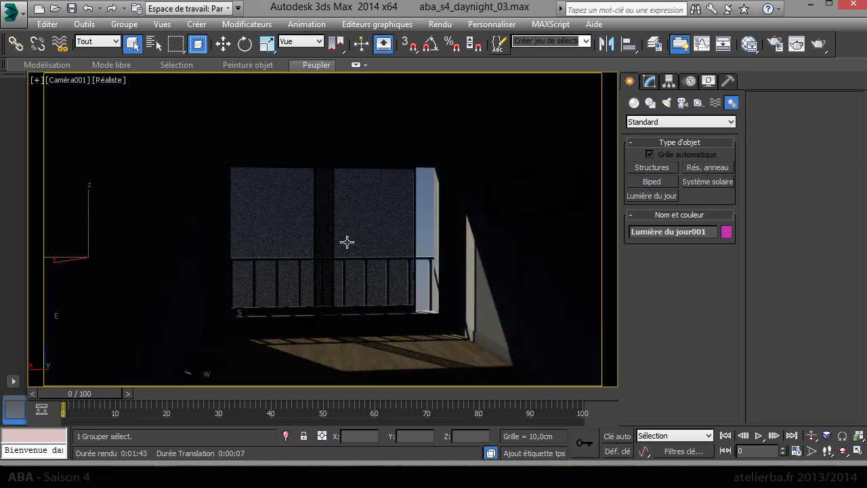
left_click(680, 44)
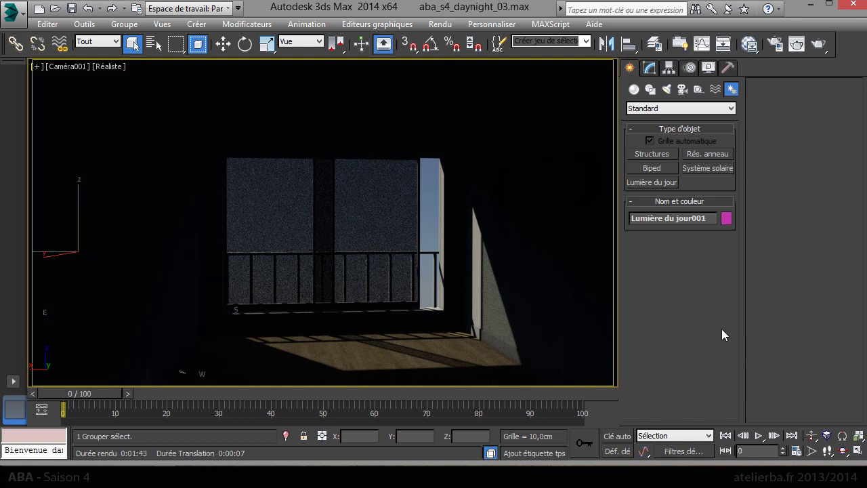
Isolate the room object (Chambre) in a perspective view facing the window opening from outside
left_click(72, 68)
left_click(120, 114)
left_click_drag(579, 97, 692, 107)
middle_click_drag(148, 196, 671, 209)
scroll(300, 154, "up", 4)
middle_click_drag(380, 171, 328, 132)
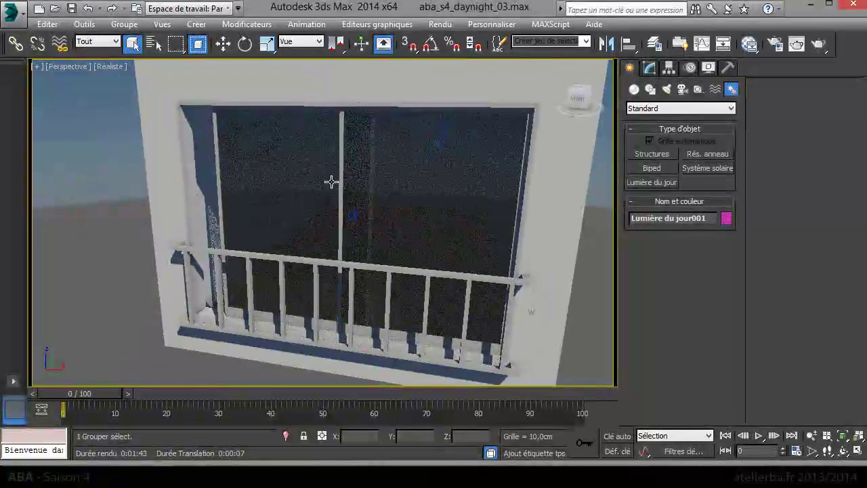
left_click(328, 78)
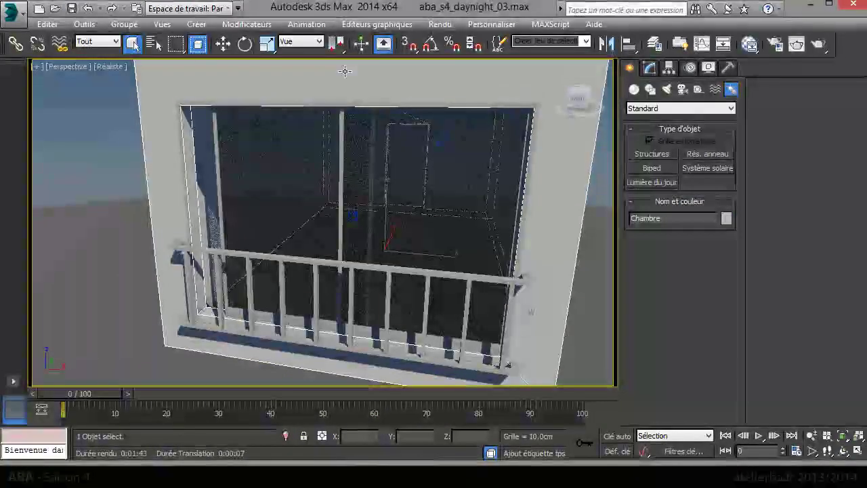
right_click(345, 71)
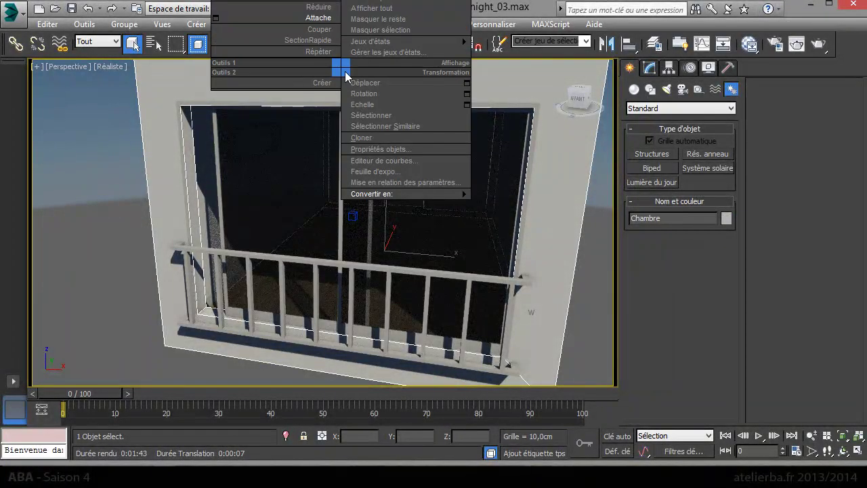
left_click(287, 436)
middle_click_drag(257, 324, 349, 254, "alt")
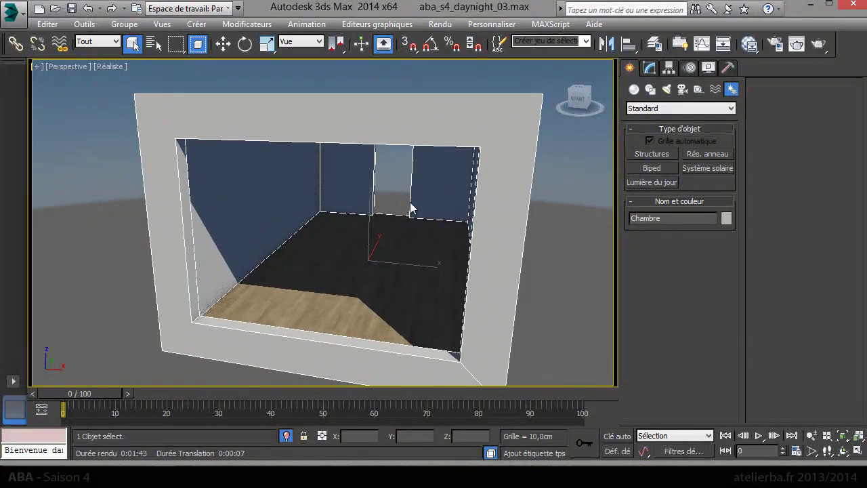
Create a 240 × 340 cm mr Sky Portal across the window opening, snapping to its corner vertices, and end the isolation
left_click(667, 89)
left_click(652, 169)
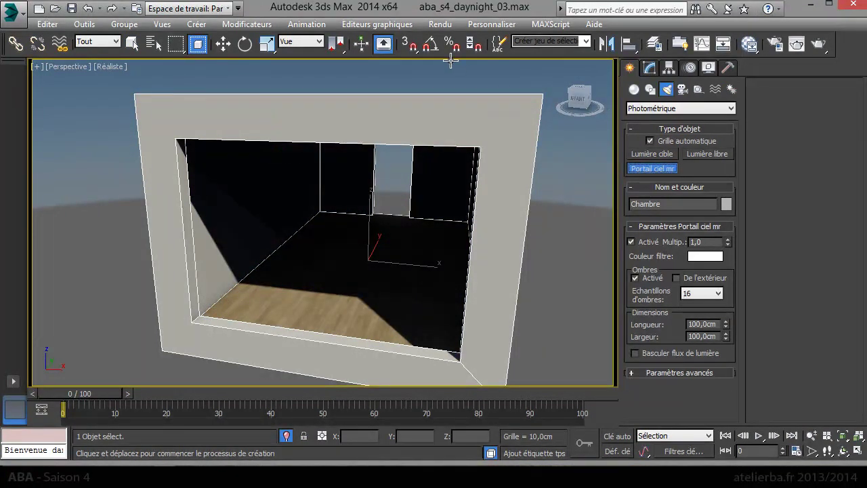
left_click(410, 49)
right_click(409, 49)
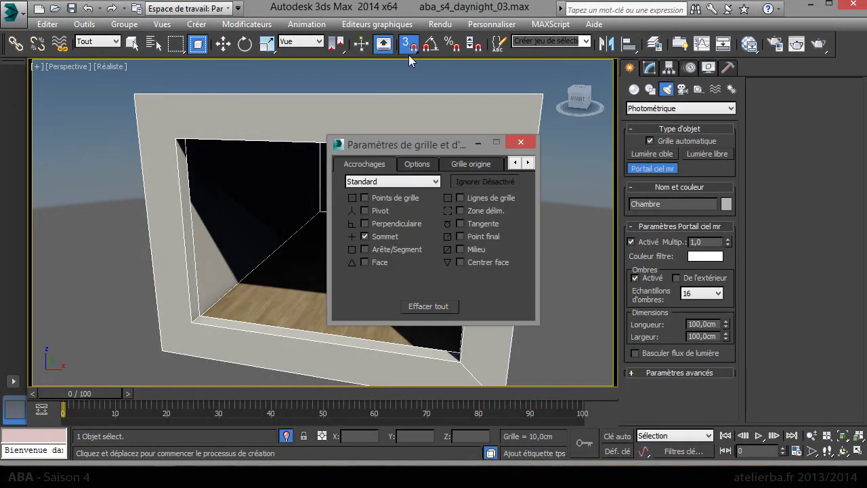
left_click(521, 142)
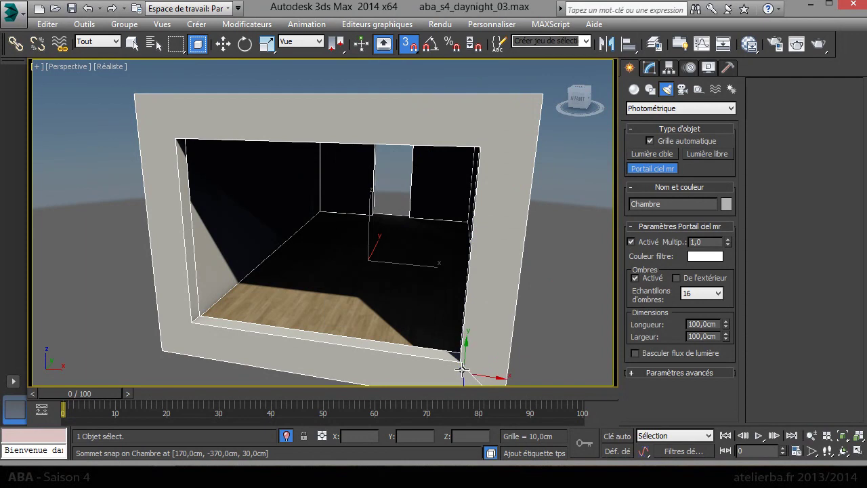
left_click_drag(464, 374, 181, 142)
right_click(352, 218)
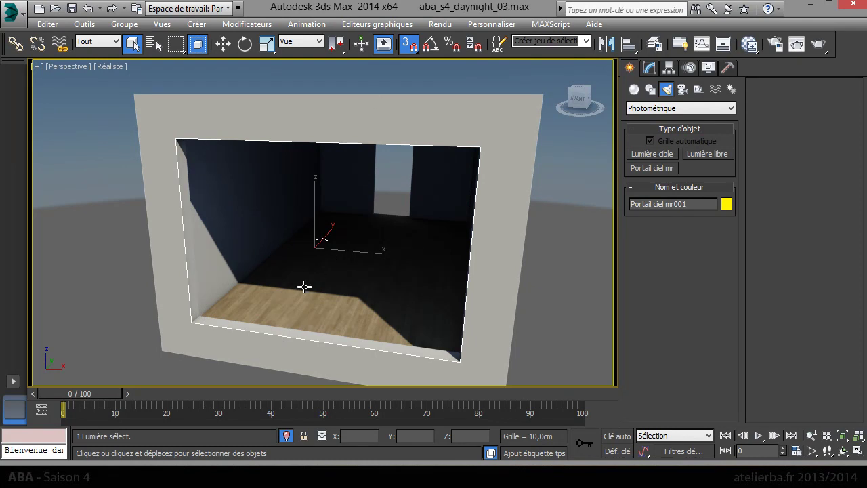
left_click(286, 436)
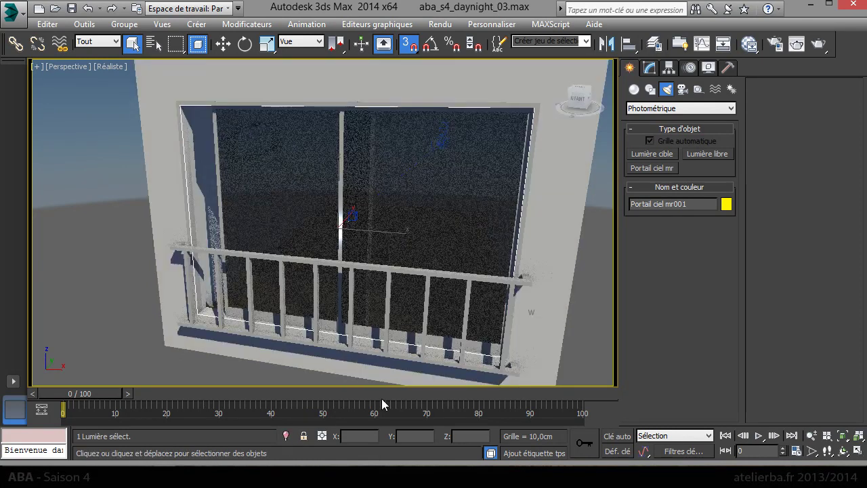
Save the sky portal as a named selection set called portail
left_click(525, 41)
type("po")
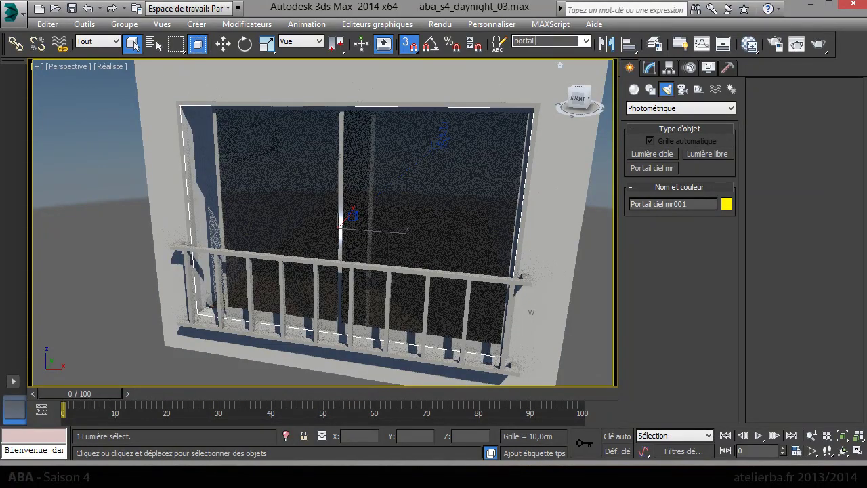
type("rtail")
key("Return")
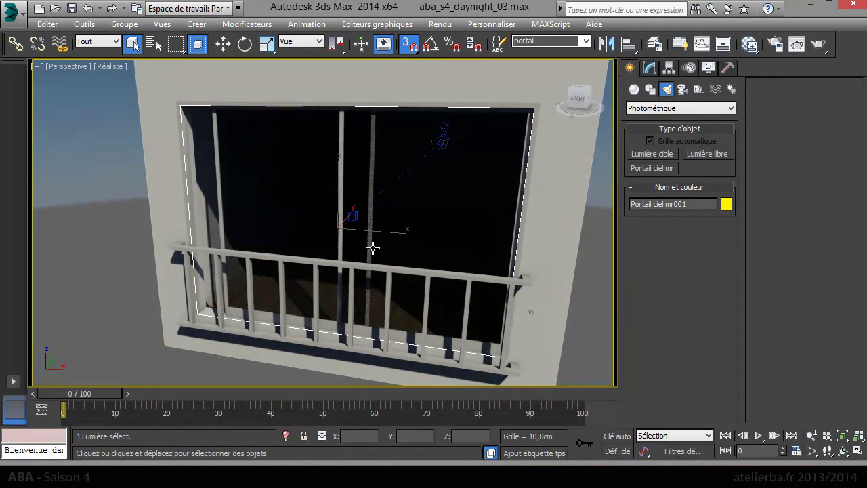
right_click(377, 204)
left_click(400, 212)
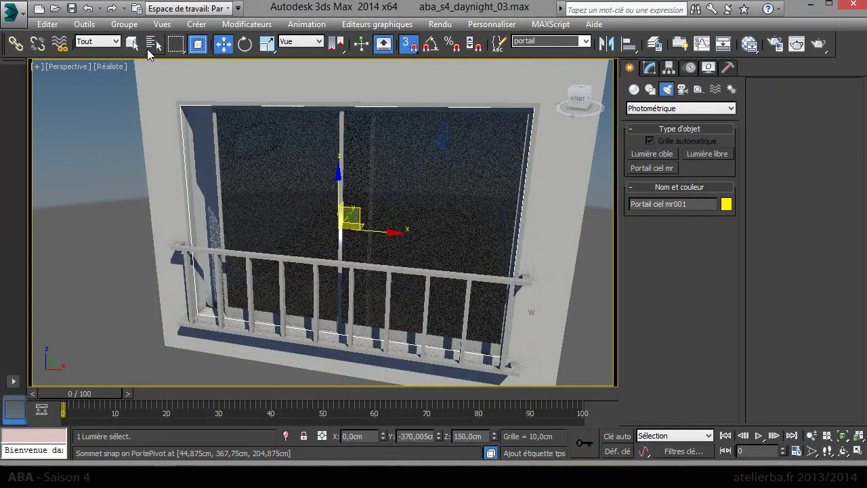
left_click(133, 44)
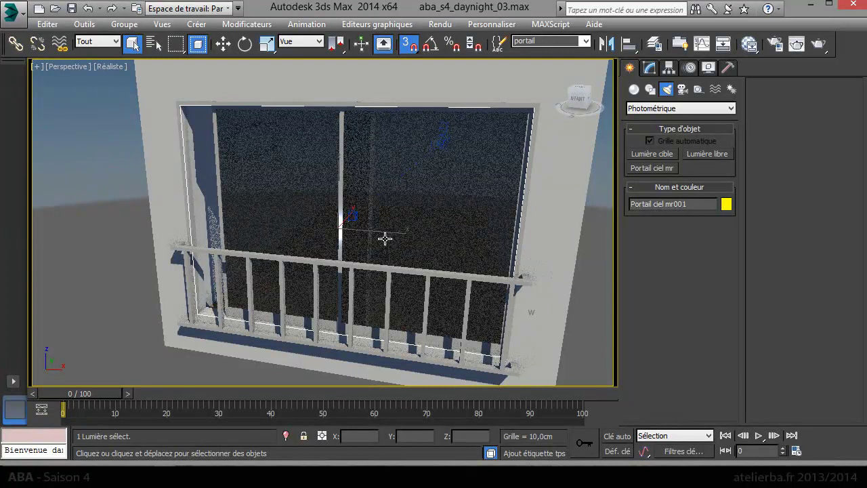
Set the sky portal's multiplier to 10 and render the room through the camera view
key("c")
left_click(650, 68)
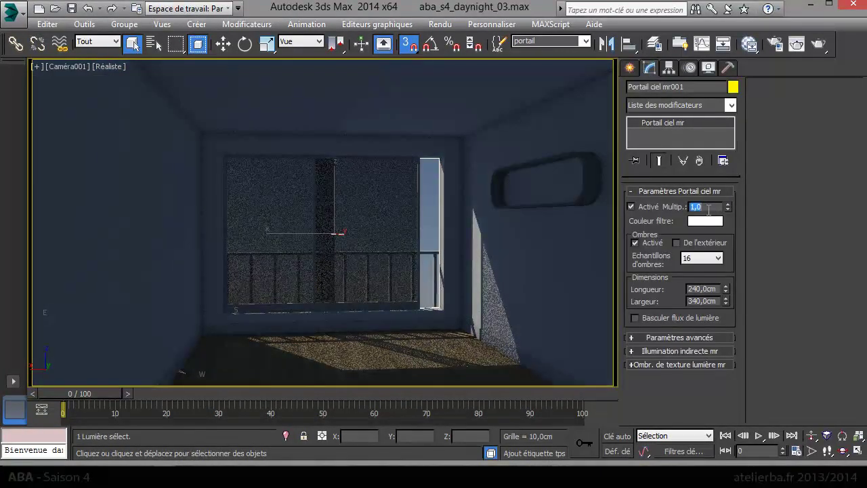
type("10")
key("Return")
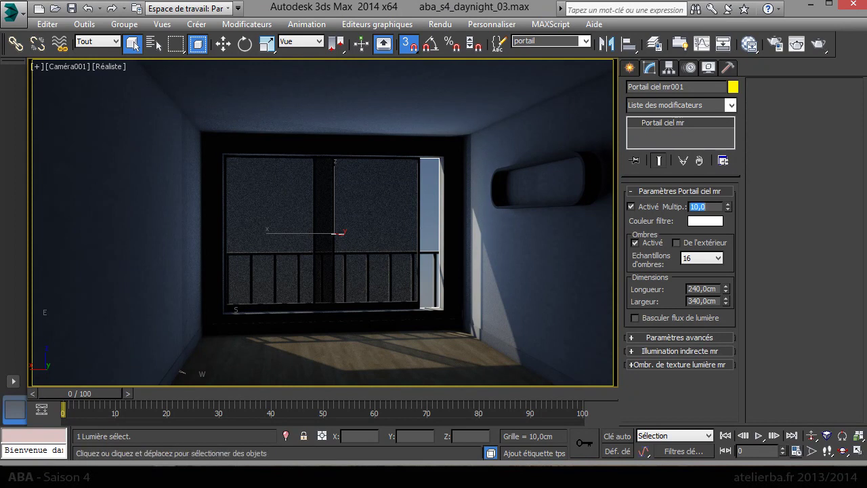
left_click(817, 48)
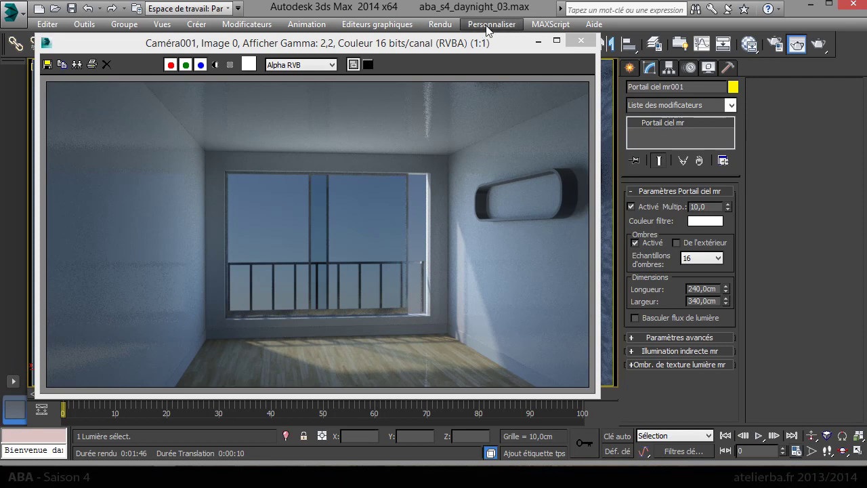
Generate the exposure control's render preview and set the mr photographic exposure white point to 7000 Kelvin
left_click(440, 25)
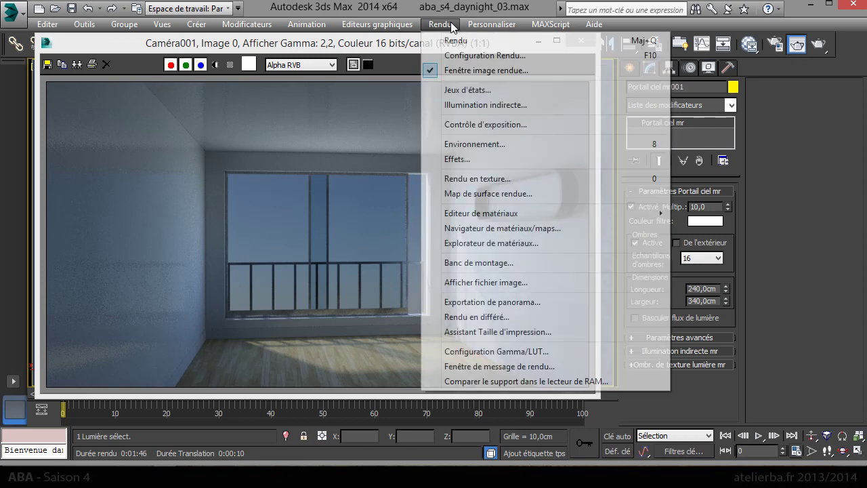
left_click(488, 143)
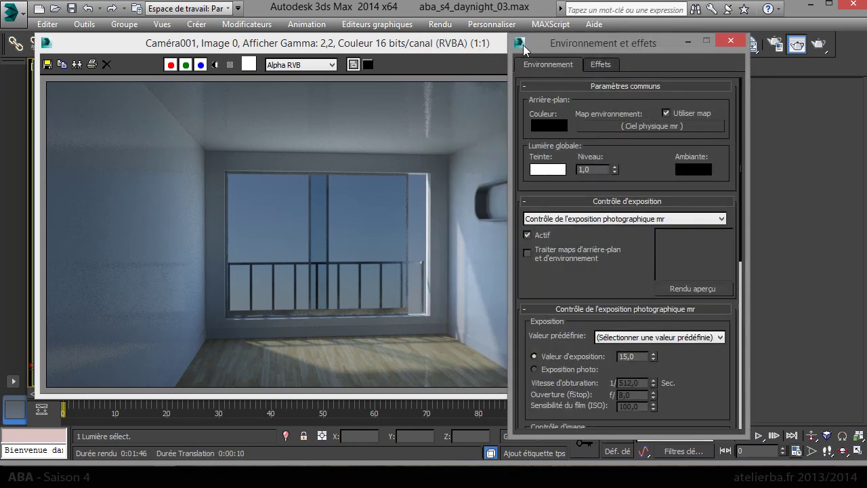
left_click_drag(583, 279, 576, 213)
left_click(691, 219)
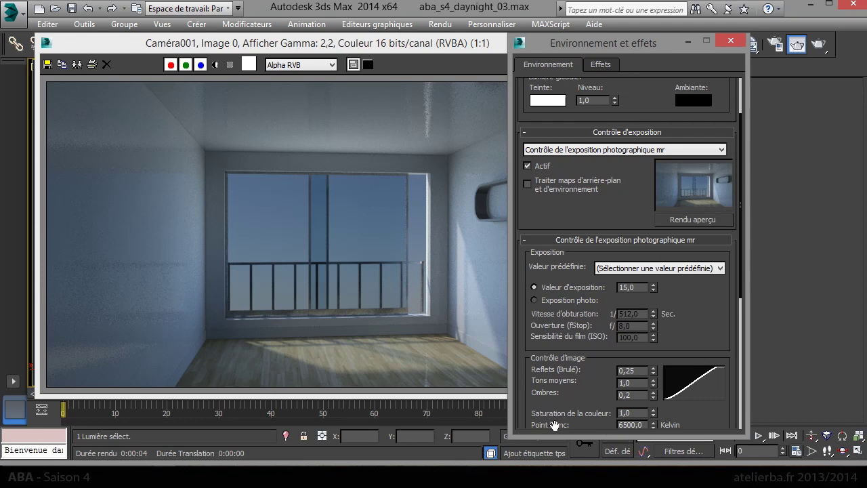
double_click(631, 425)
type("7000")
key("Return")
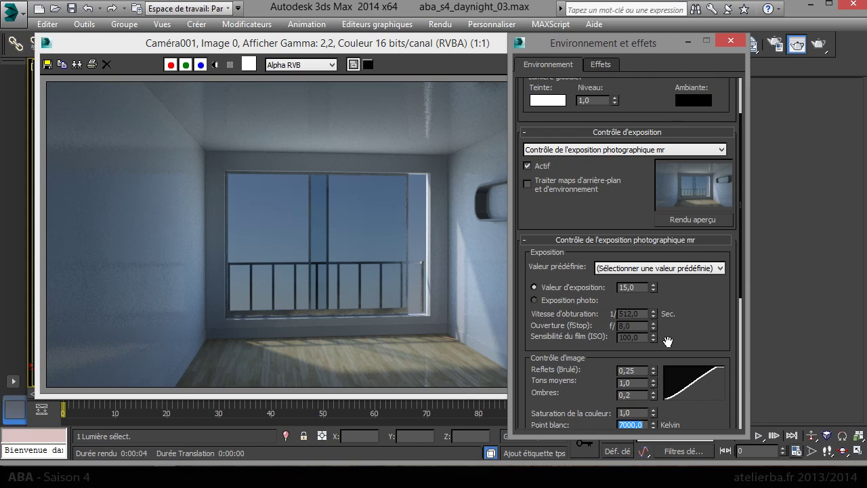
Set the exposure value to 14.6 and the shadows (Ombres) to 0.6, and close the environment settings
double_click(639, 287)
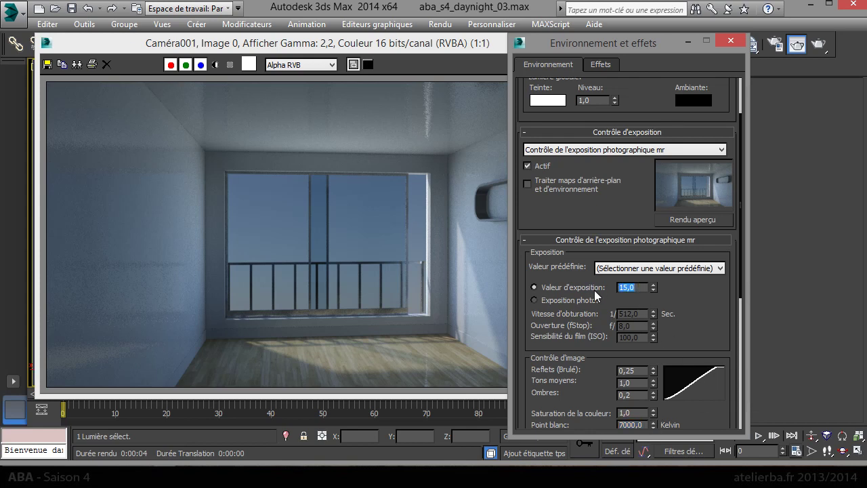
type("14")
key("Return")
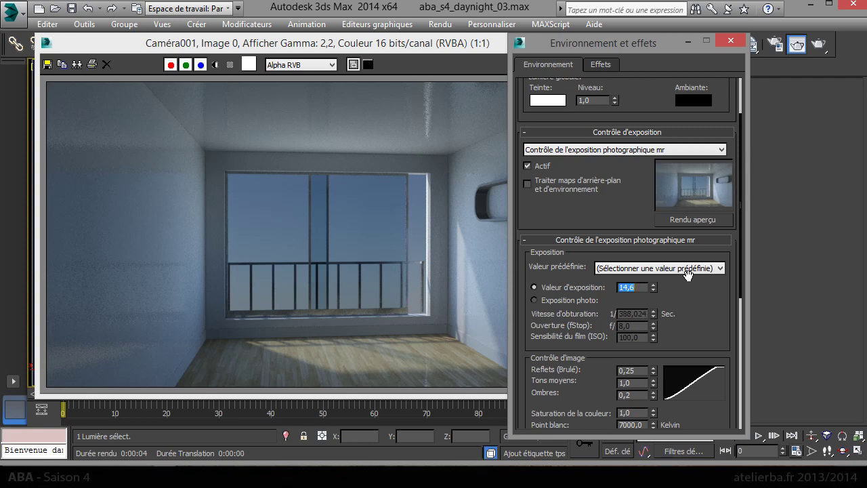
double_click(628, 394)
type("0,6")
key("Return")
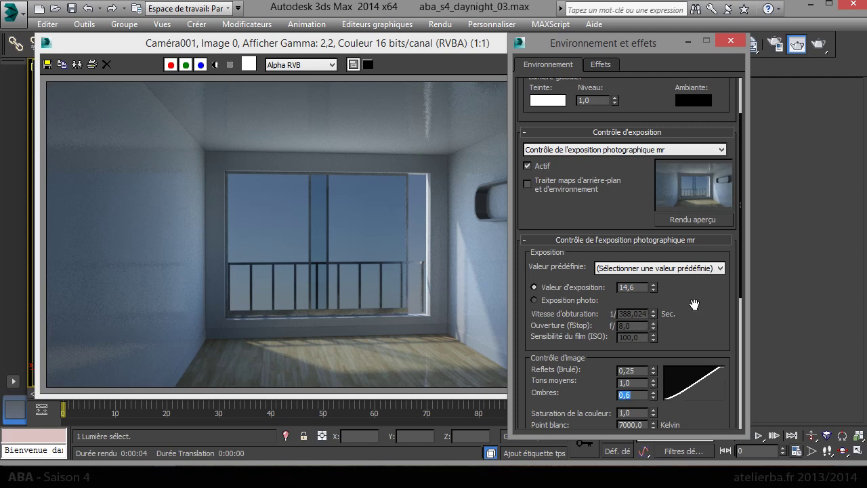
left_click(732, 42)
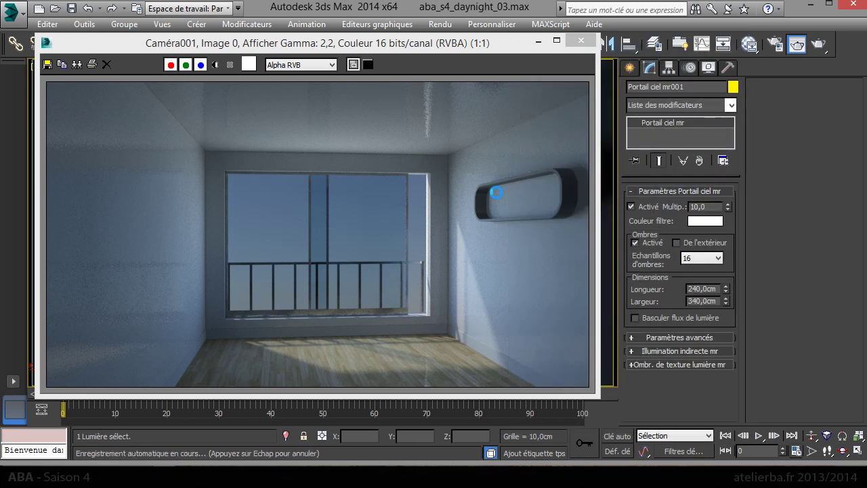
Set the Final Gather multiplier to 3 and its diffuse bounces (Rebonds diffus) to 3 in the render setup
left_click(776, 49)
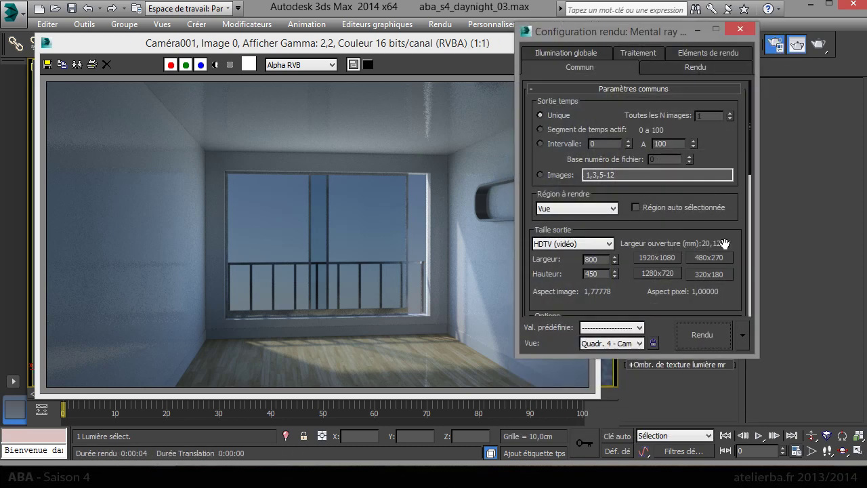
left_click(586, 59)
left_click_drag(607, 31, 695, 45)
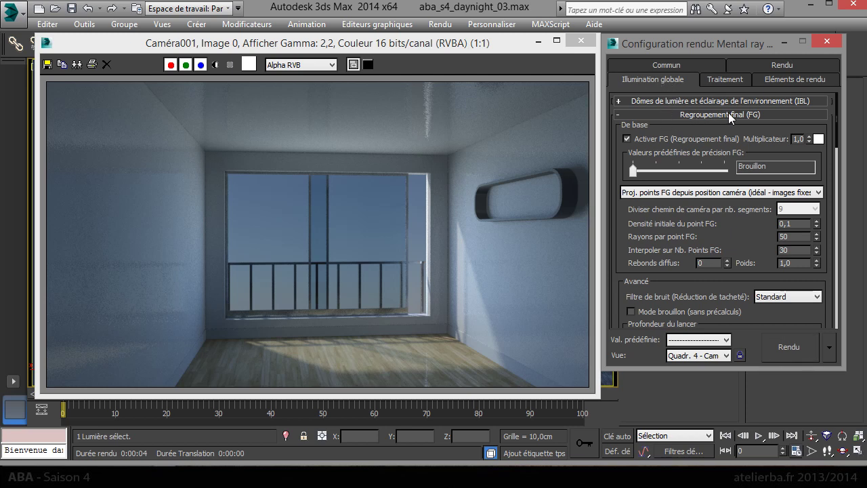
double_click(798, 140)
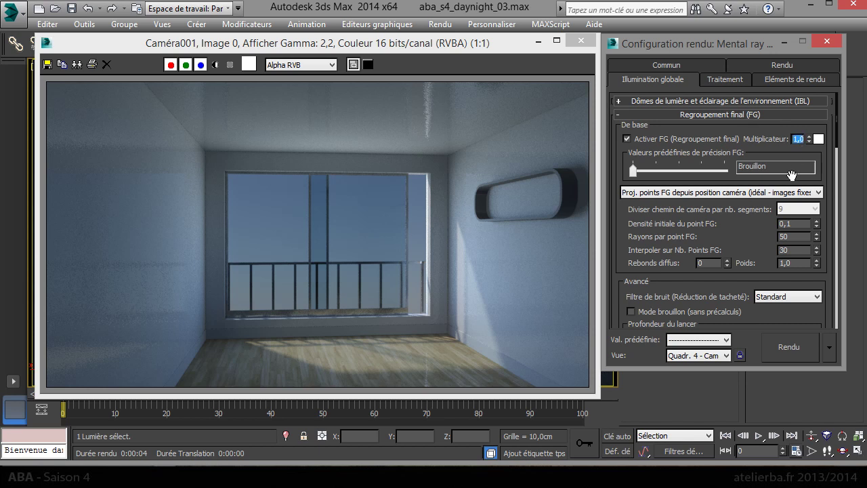
type("3")
key("Return")
double_click(713, 263)
type("3")
Clone the current render for comparison, minimise the copy, and render the camera view with the Final Gather settings
left_click(77, 65)
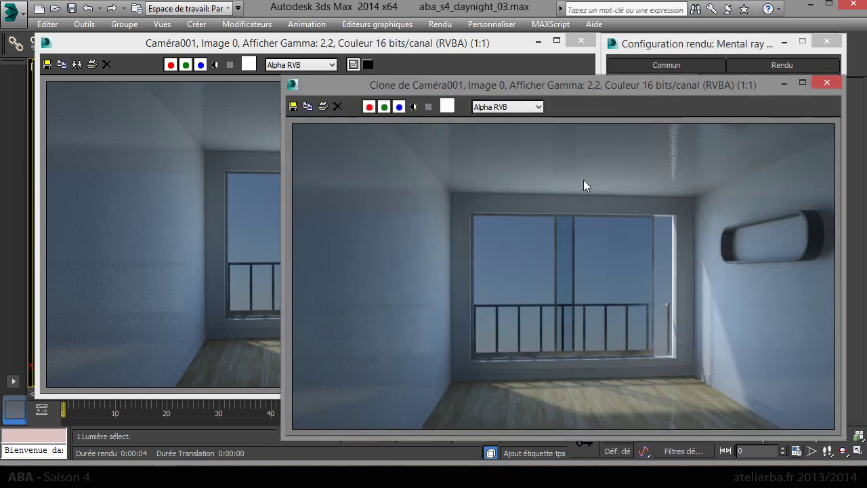
left_click(783, 83)
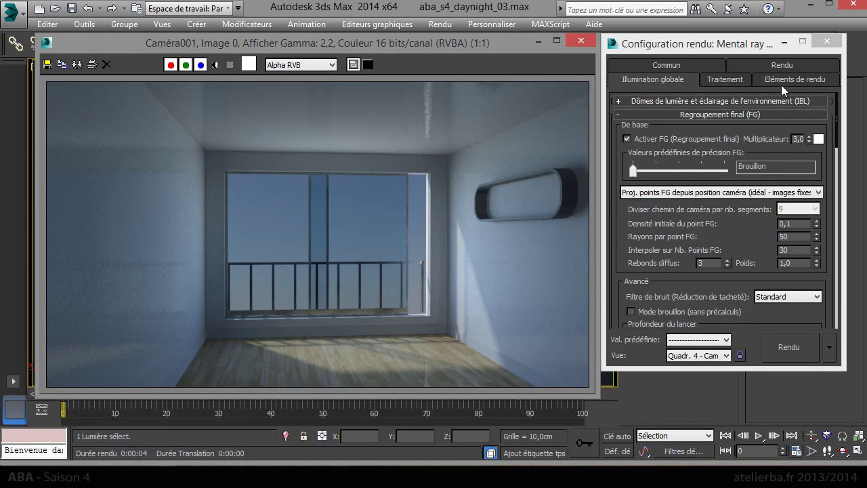
left_click(797, 349)
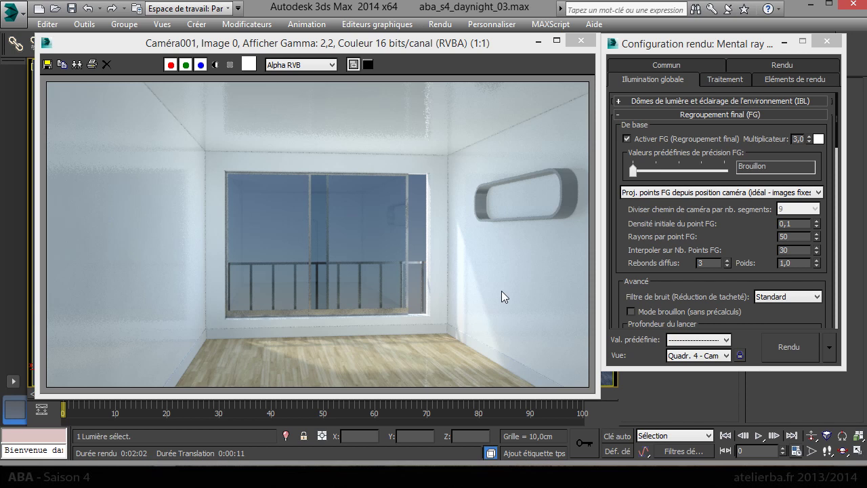
Collapse the Final Gather settings and enable photon-mapped global illumination (Texture photon GI)
left_click(628, 268)
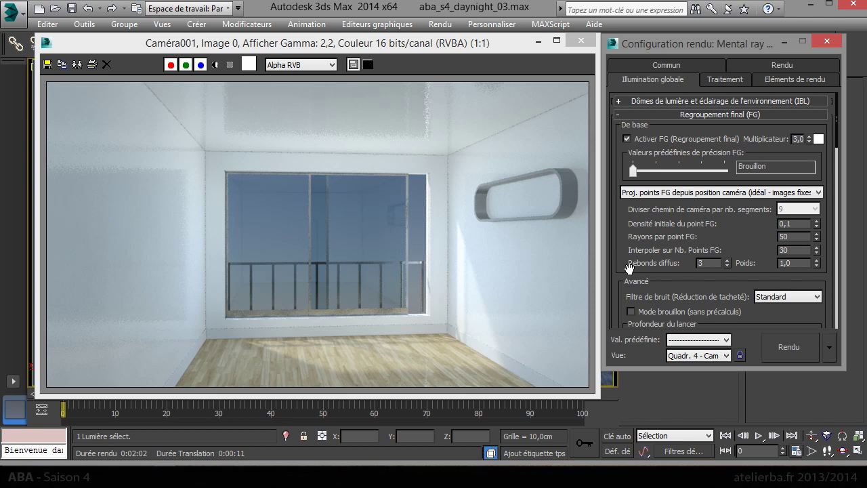
left_click_drag(629, 269, 630, 267)
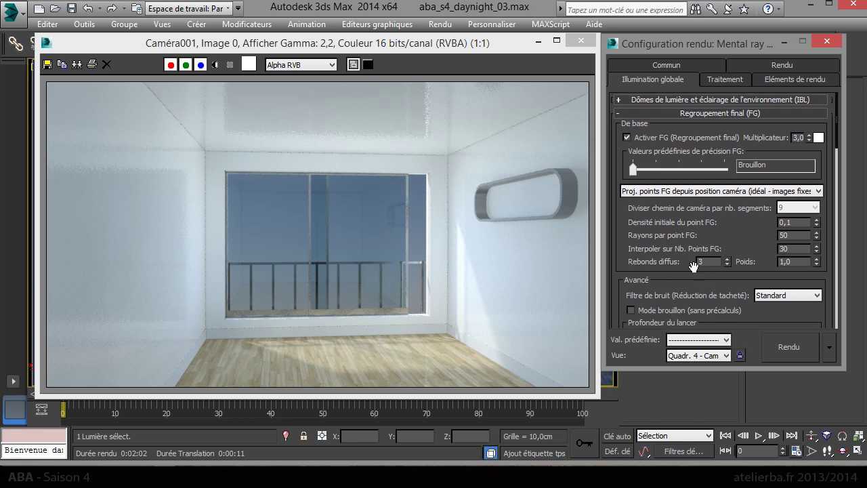
left_click(625, 114)
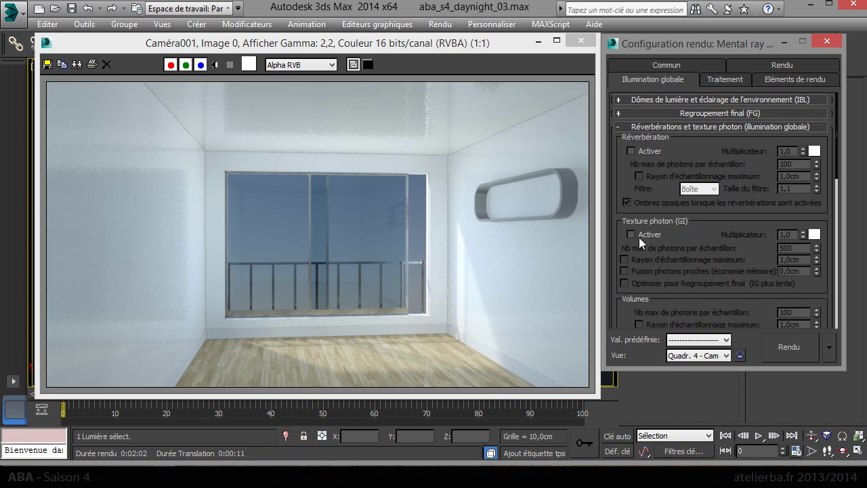
left_click(631, 235)
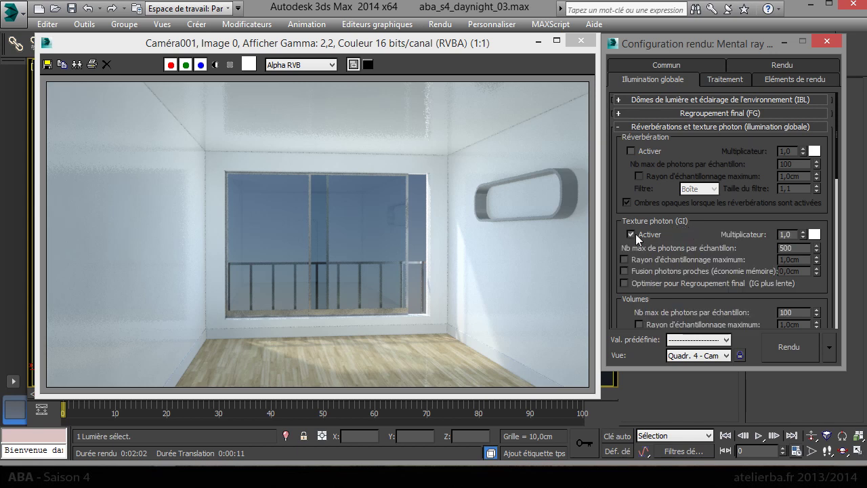
left_click_drag(702, 237, 706, 170)
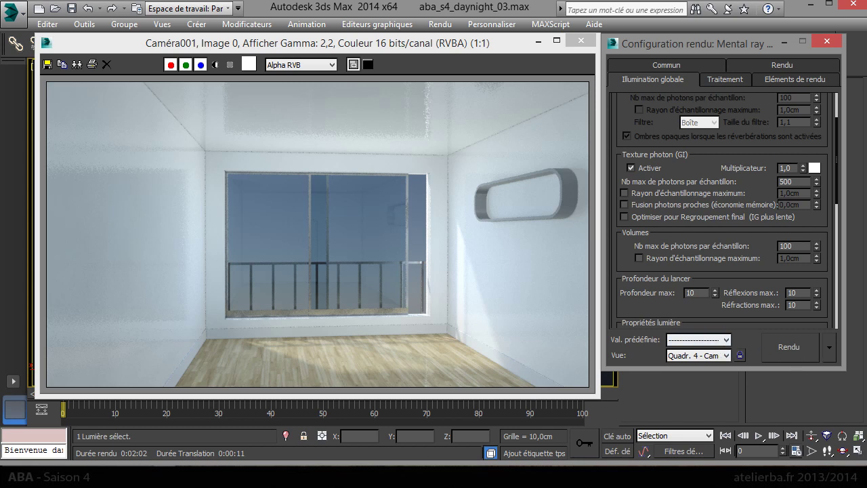
Compare the cloned earlier render with the new Final Gather render by alternating between them, and close the clone
left_click(213, 480)
left_click(215, 420)
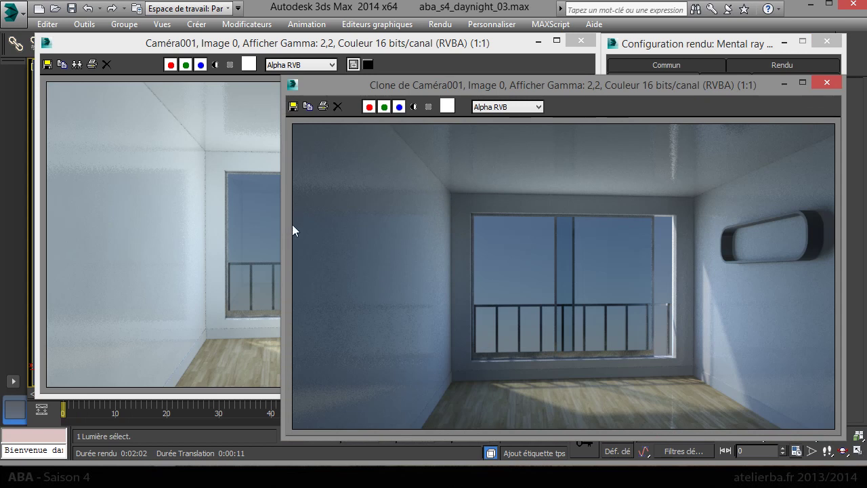
left_click(244, 202)
left_click(697, 242)
left_click(185, 233)
left_click(675, 232)
left_click(153, 236)
left_click(799, 290)
left_click(247, 231)
left_click(650, 313)
left_click(217, 260)
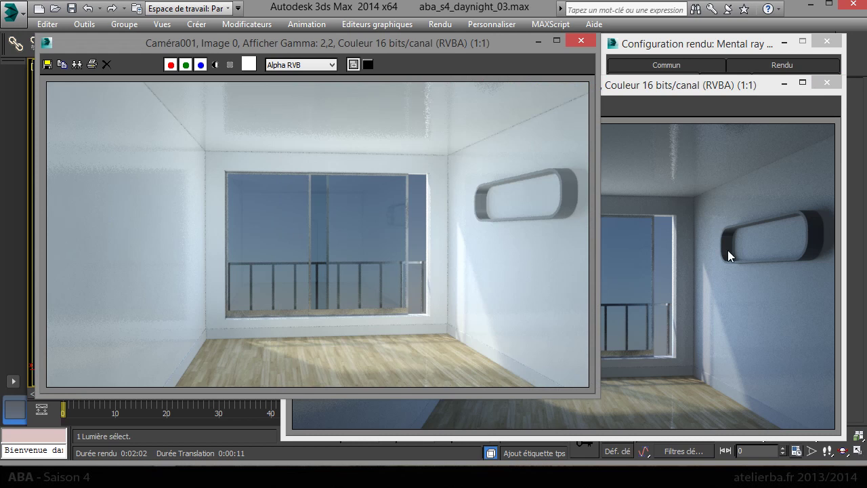
left_click(728, 250)
left_click(236, 273)
left_click(714, 267)
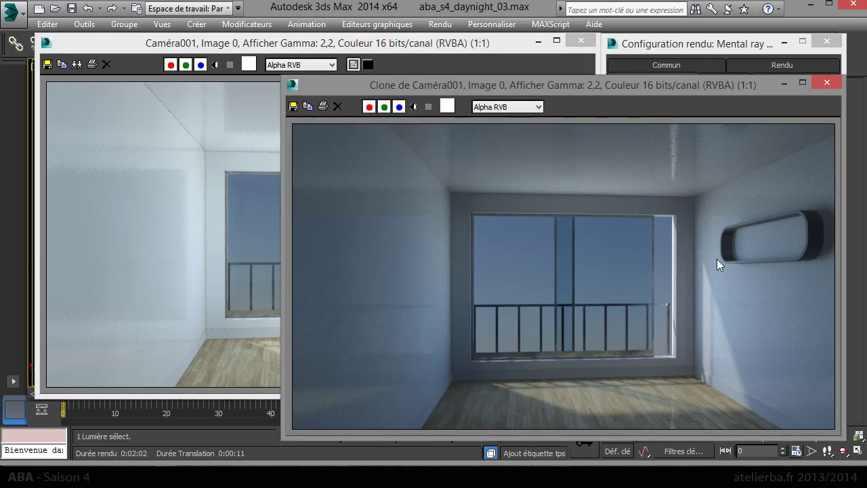
left_click(822, 82)
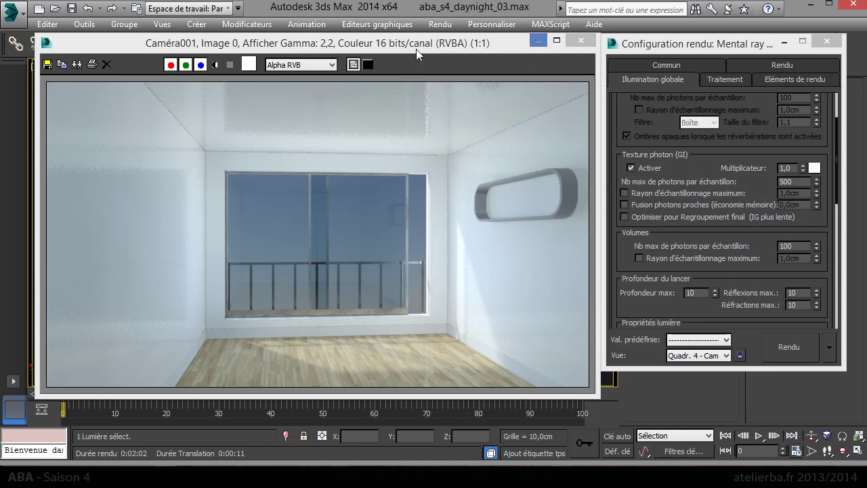
Clone the Final Gather render, put the copy aside, and render the camera view with photon mapping enabled
left_click(77, 64)
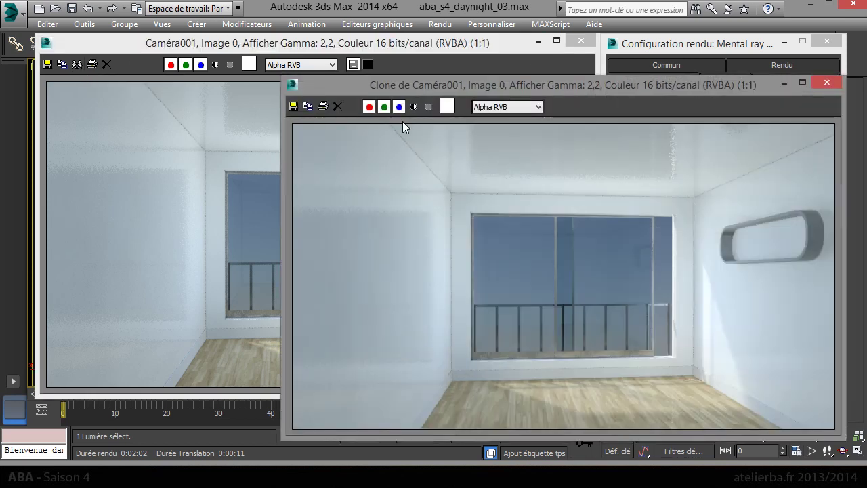
left_click(580, 40)
left_click(787, 84)
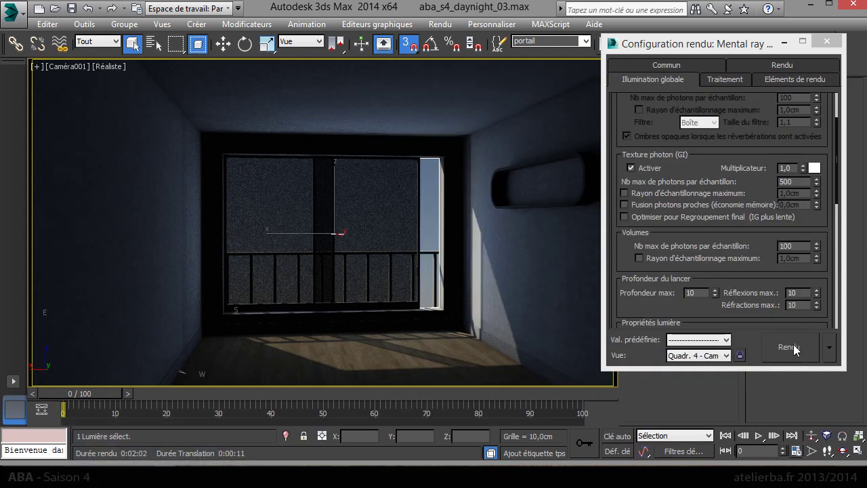
left_click(793, 345)
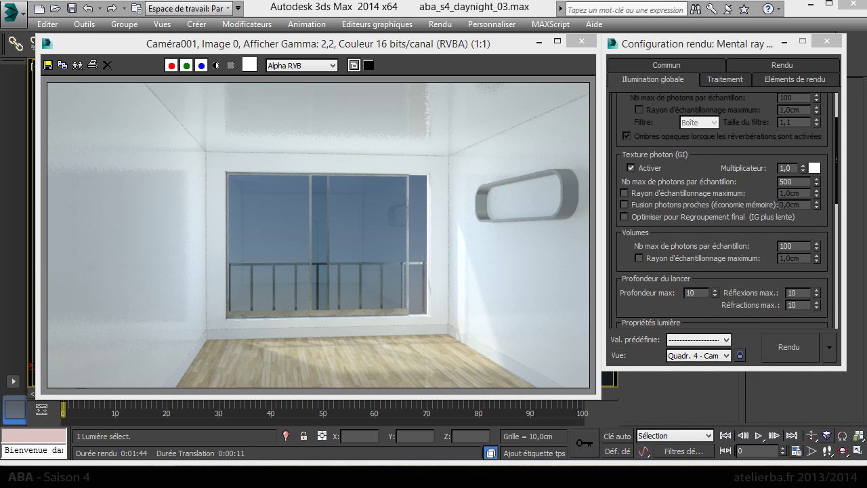
Compare the photon-mapped render with the cloned Final Gather render, and minimise the render windows and render setup
left_click(101, 475)
mouse_move(205, 67)
left_mouse_down()
mouse_move(469, 72)
mouse_move(426, 74)
left_mouse_up()
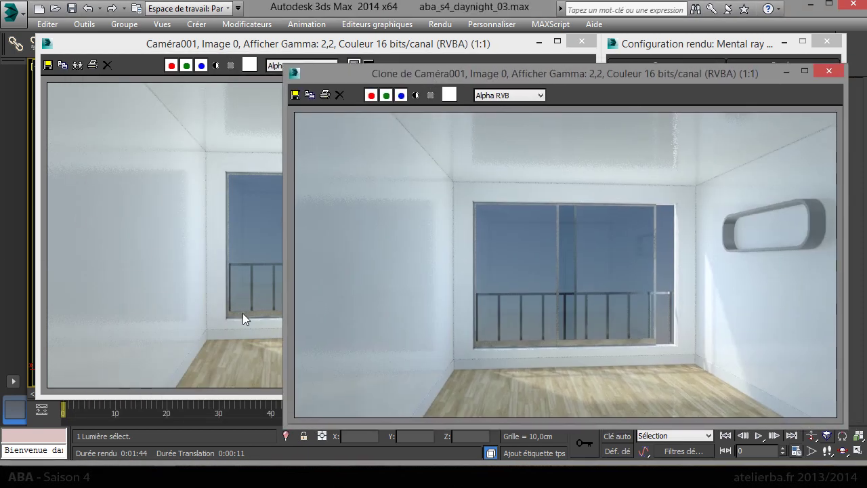
left_click(204, 156)
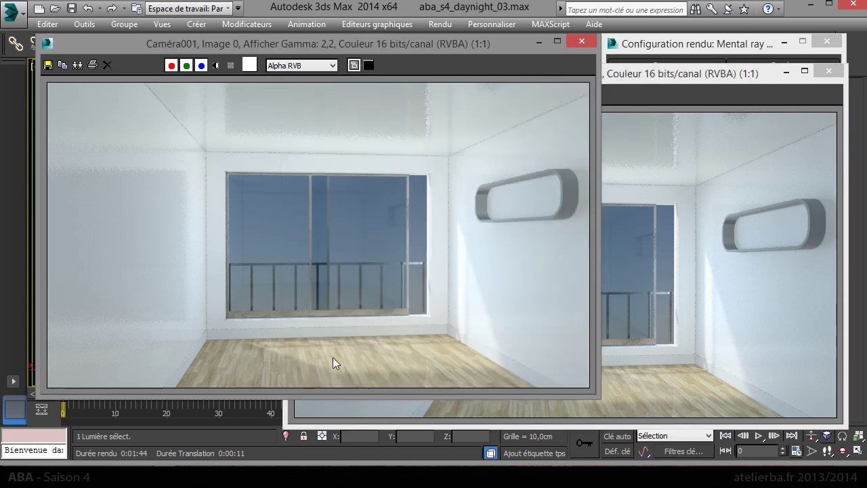
left_click(674, 297)
left_click(260, 298)
left_click(658, 265)
left_click(230, 298)
left_click(646, 334)
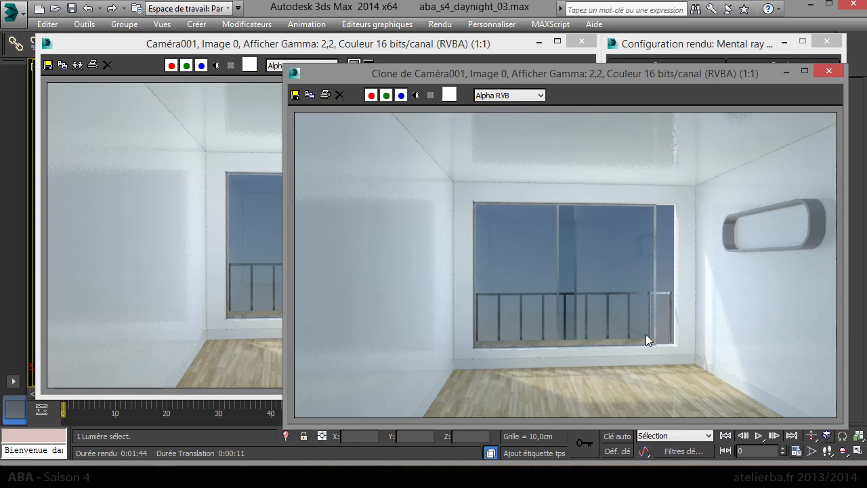
left_click(194, 319)
left_click(664, 205)
left_click(787, 73)
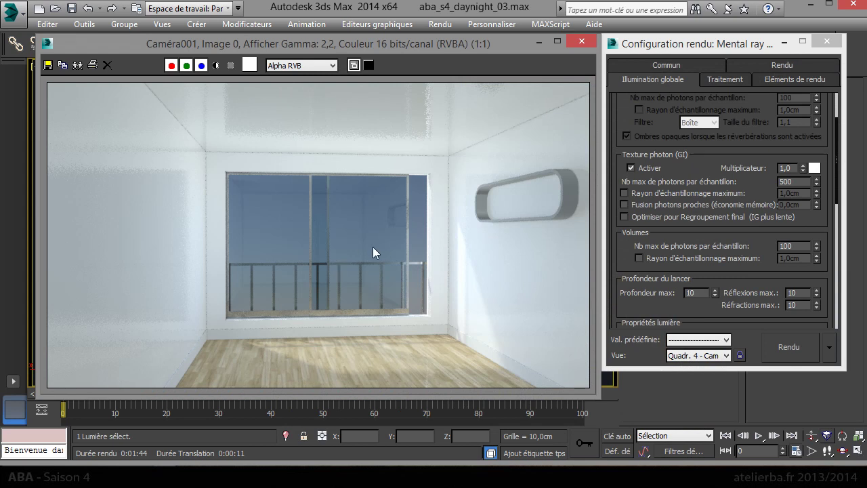
left_click(539, 43)
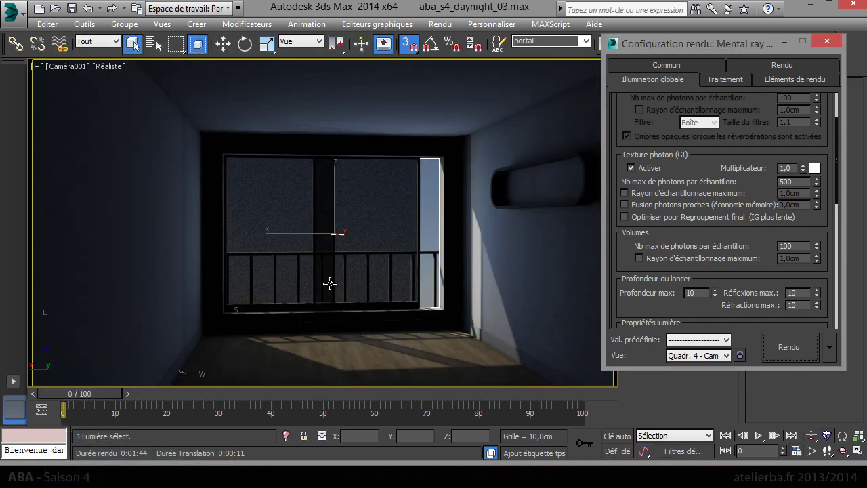
left_click(784, 43)
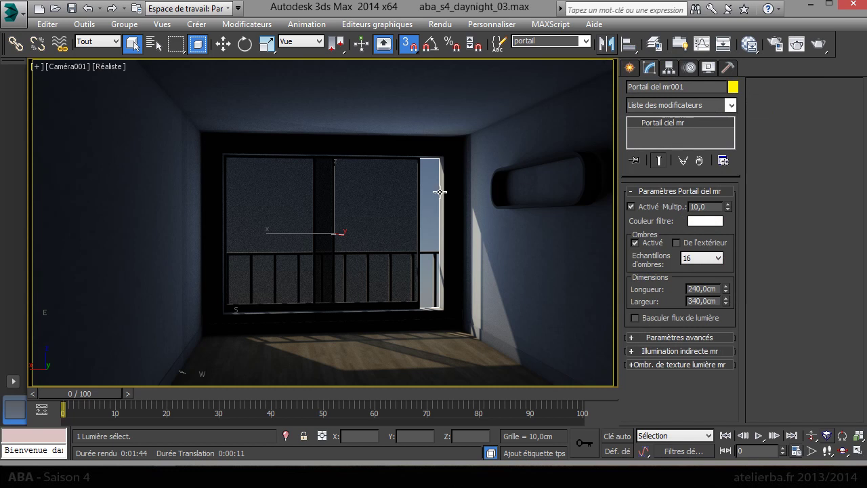
Show the camera view in wireframe, select the Daylight system and open its date, time and location control parameters
left_click(108, 66)
left_click(161, 178)
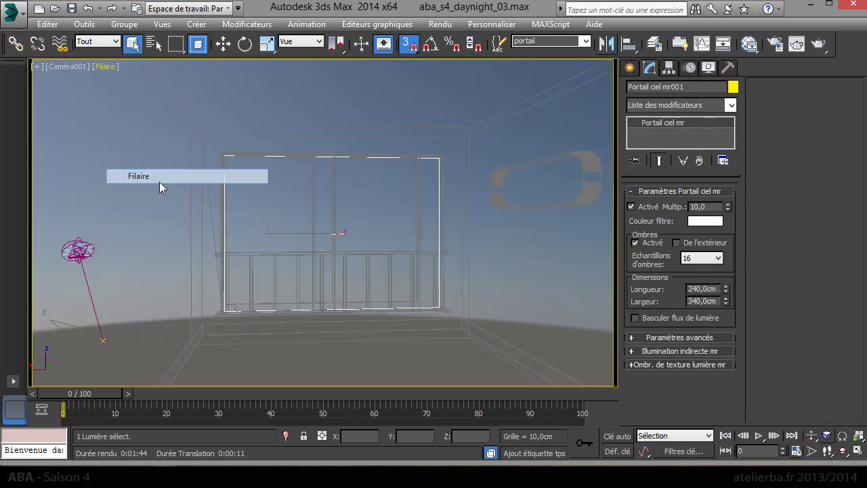
left_click(78, 250)
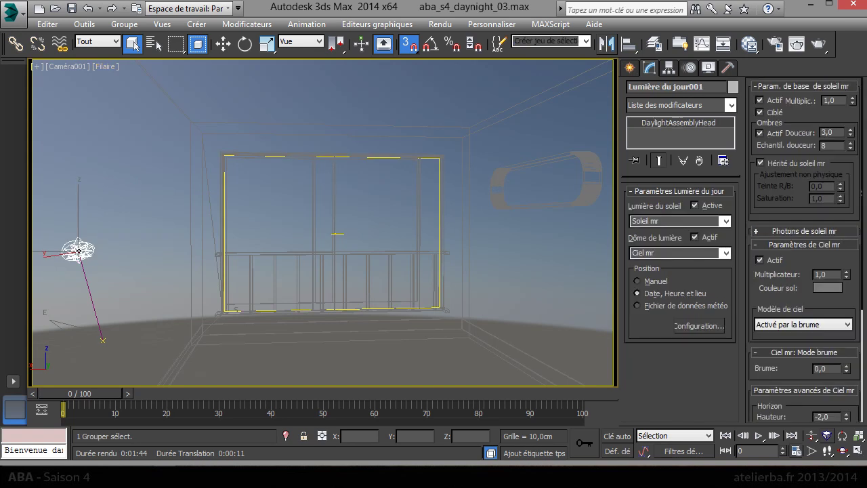
left_click(690, 68)
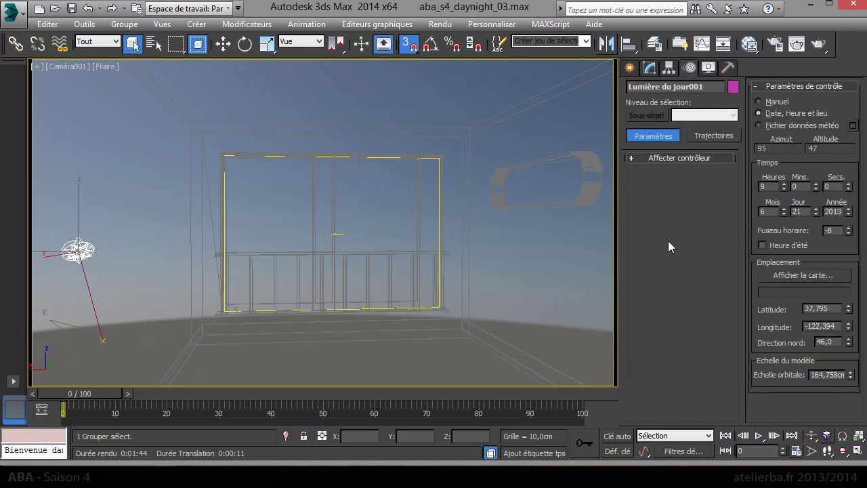
Go to frame 10, turn on automatic keyframing and return the camera view to Realistic shading
left_click_drag(94, 395, 143, 402)
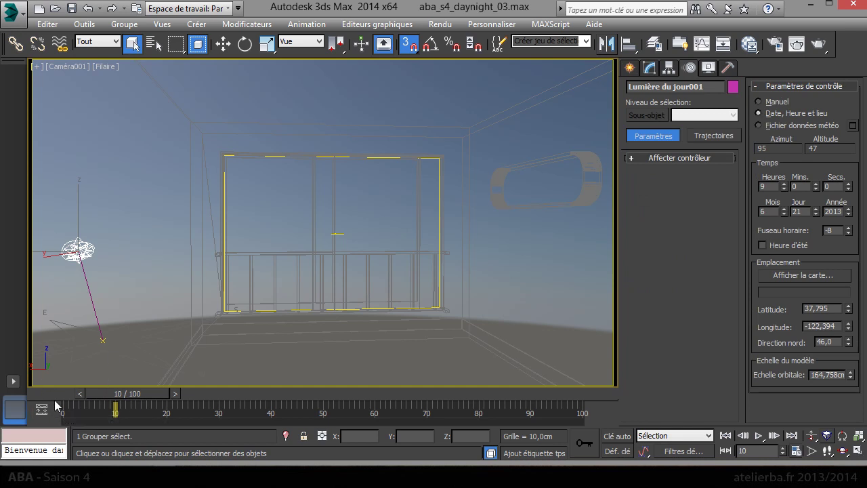
left_click(617, 437)
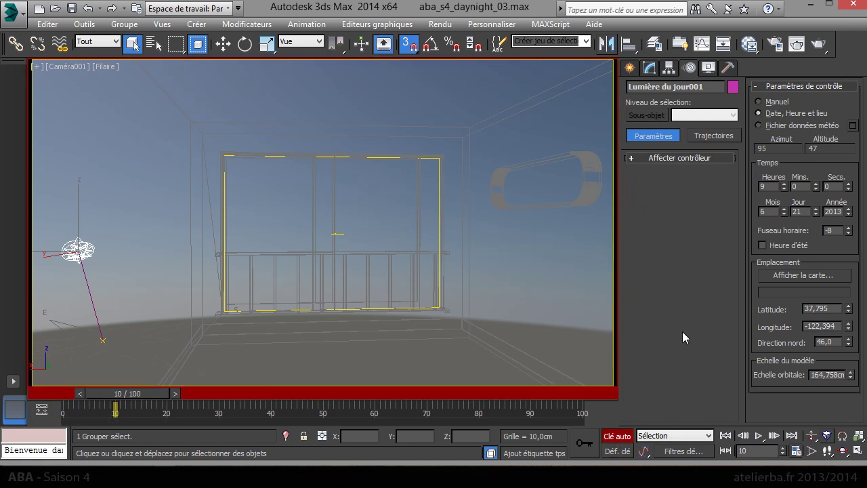
left_click(109, 66)
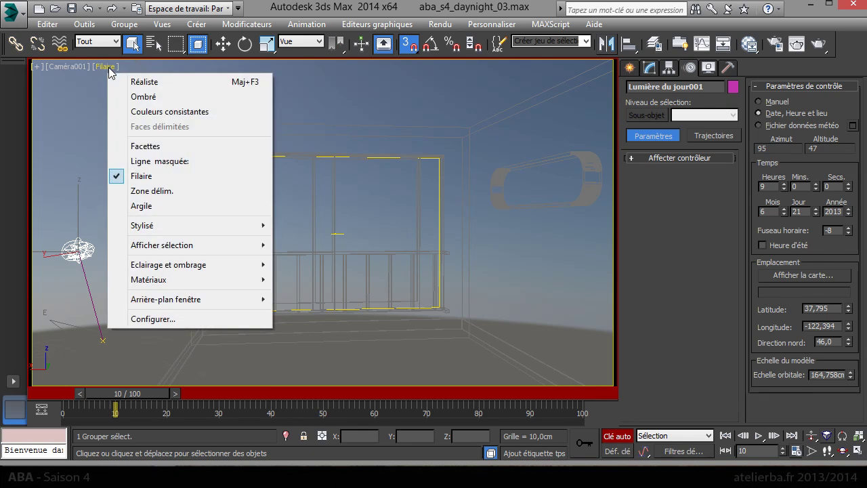
left_click(151, 88)
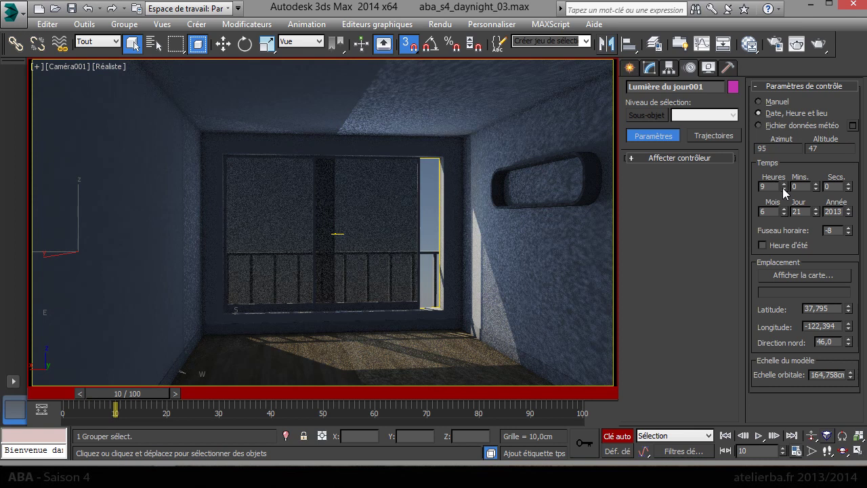
Key the Daylight system's hour at 4 on frame 10, and turn off automatic keyframing
right_click(784, 189)
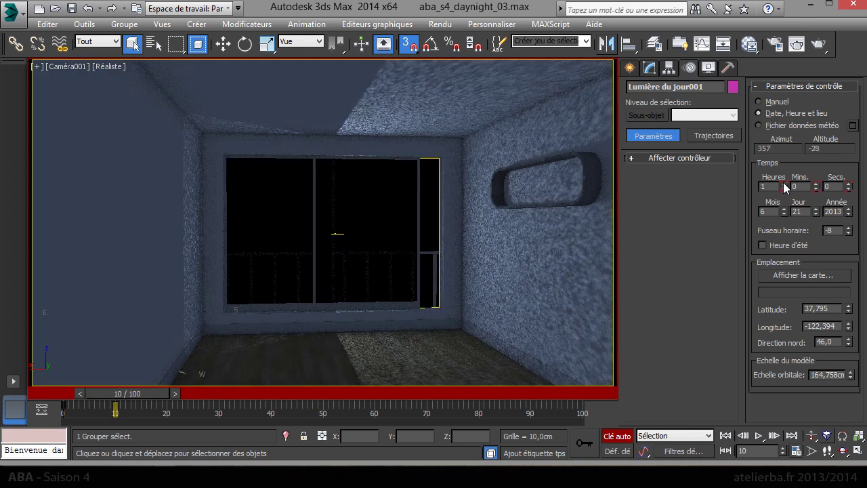
left_click(784, 183)
left_click(784, 184)
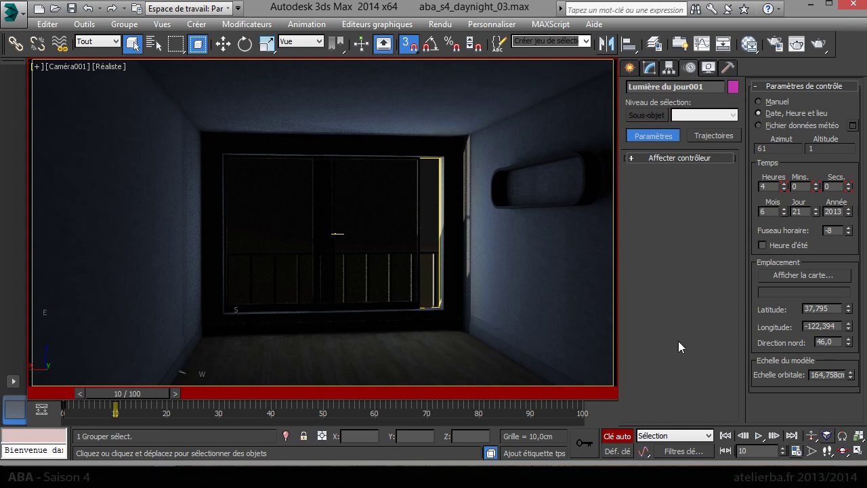
left_click(616, 436)
Render the camera view at frame 10 with the early-morning Daylight setting
left_click_drag(142, 394, 143, 434)
key("q")
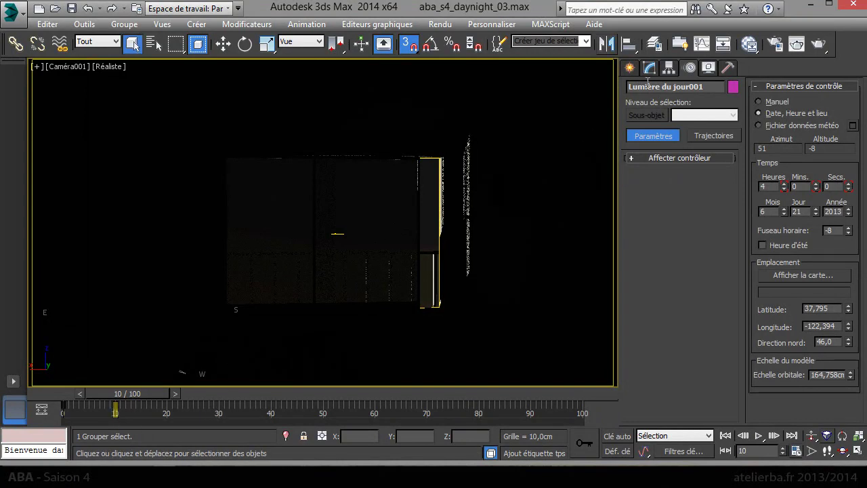
left_click(819, 45)
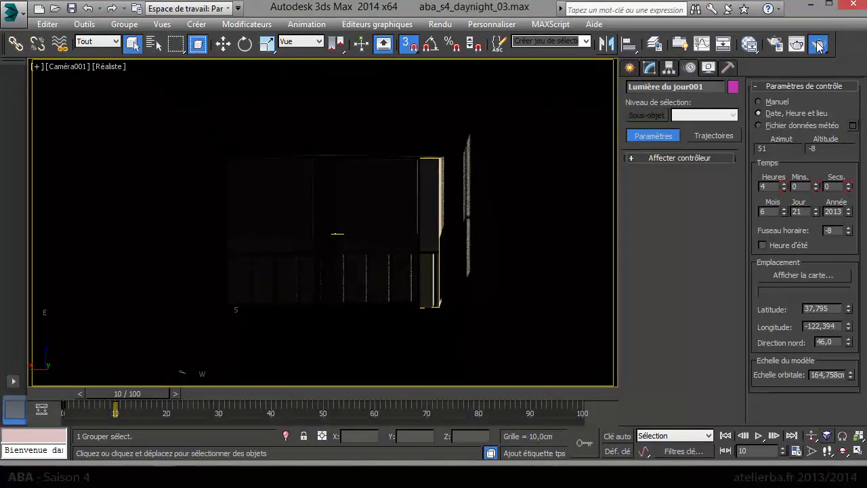